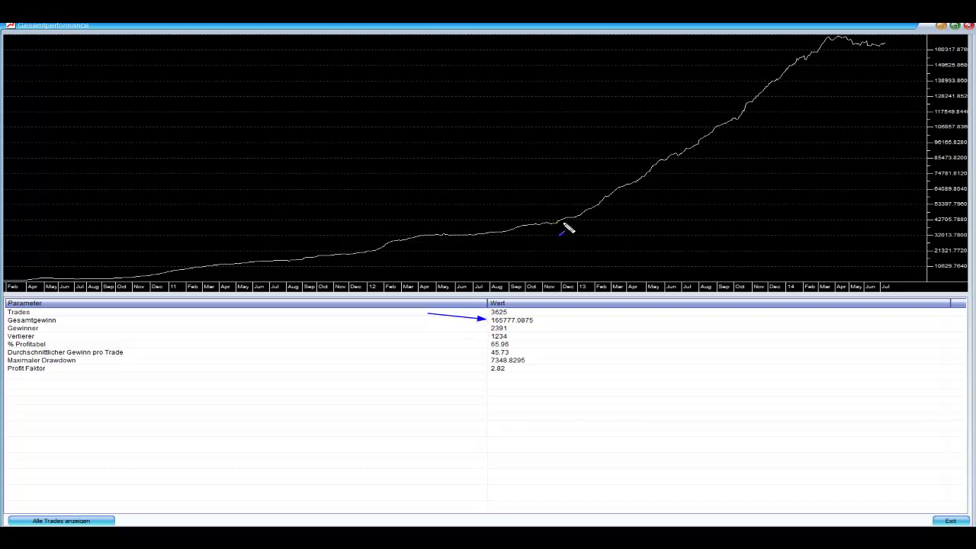
# Step: Examine the equity curve's course from December 2012 onward and the profit factor in the overall performance results
pyautogui.moveTo(561, 221)
pyautogui.mouseDown()
pyautogui.moveTo(785, 76)
pyautogui.moveTo(797, 48)
pyautogui.moveTo(888, 42)
pyautogui.mouseUp()
pyautogui.moveTo(531, 368); pyautogui.dragTo(510, 371)
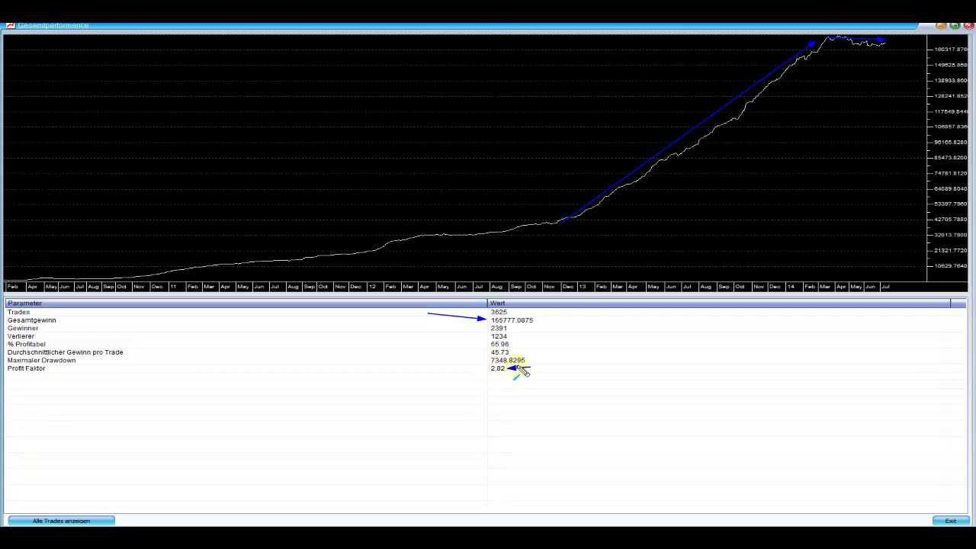
pyautogui.press('Escape')
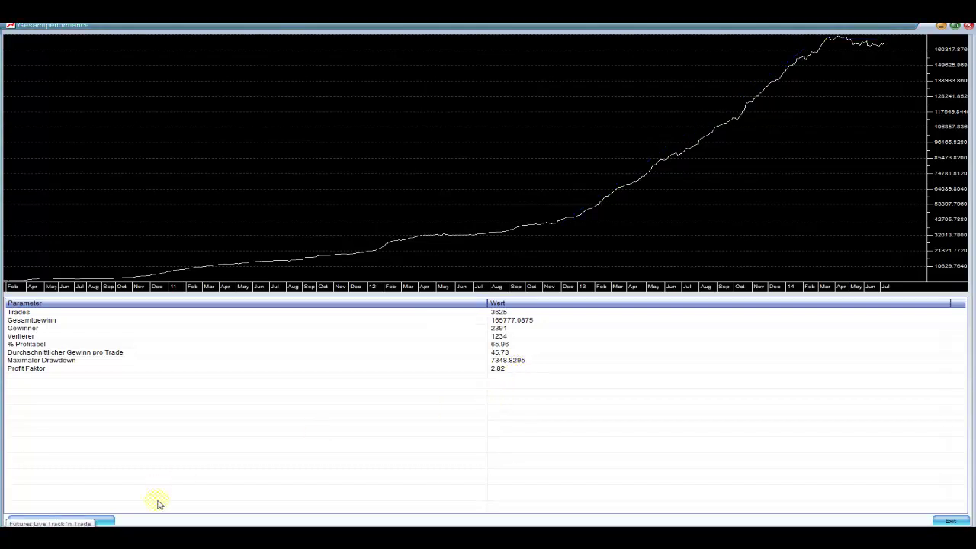
# Step: Show the list of all trades and examine the volume, profit and running total of the first trades
pyautogui.click(103, 521)
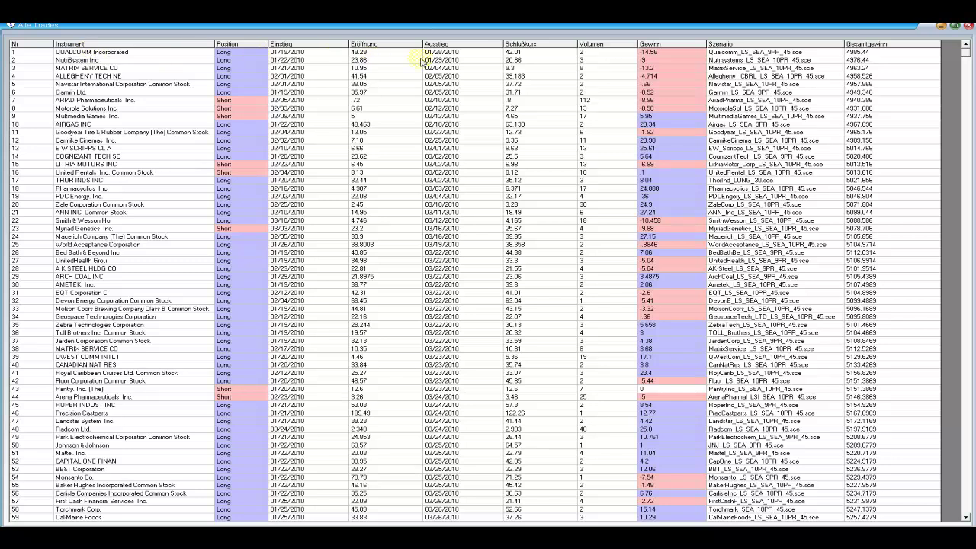
pyautogui.click(617, 52)
pyautogui.click(642, 53)
pyautogui.click(854, 52)
pyautogui.scroll(-5, 967, 58)
pyautogui.scroll(-20, 967, 58)
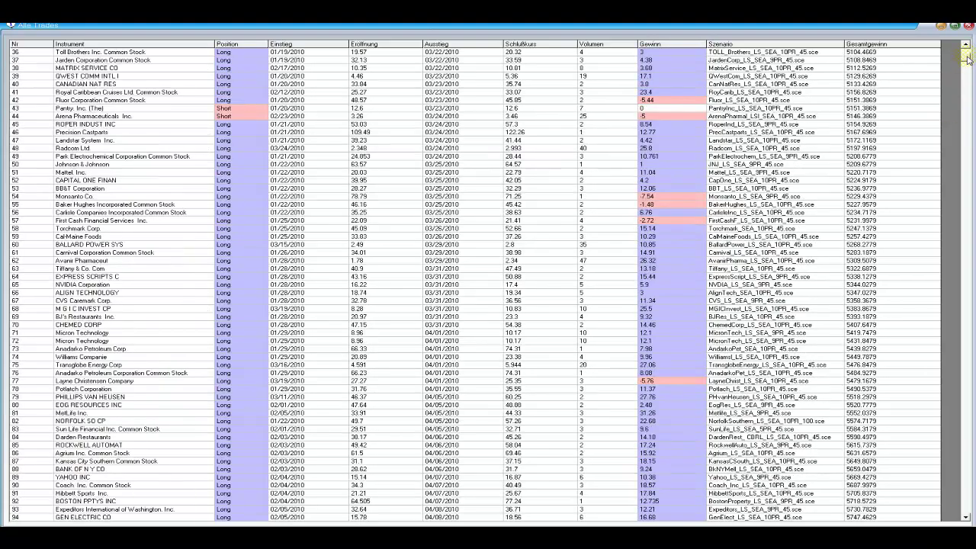
# Step: Find the last trade closed in 2010 in the trade list and check its accumulated total profit
pyautogui.scroll(-20, 969, 71)
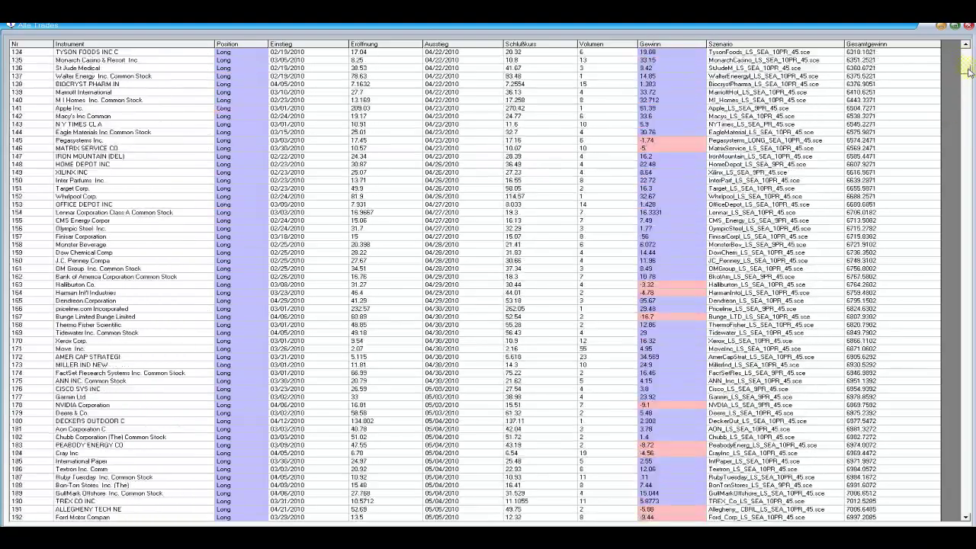
pyautogui.scroll(-20, 971, 84)
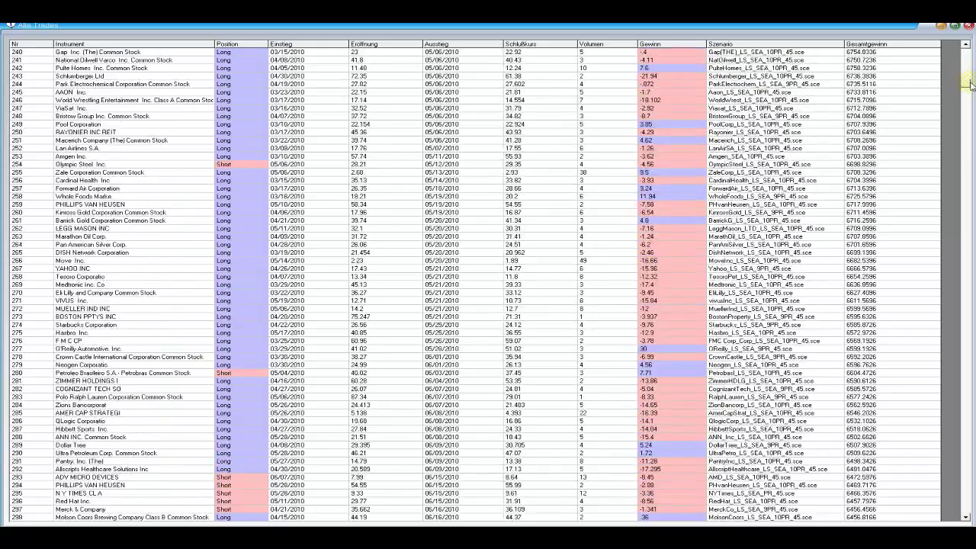
pyautogui.scroll(-20, 967, 90)
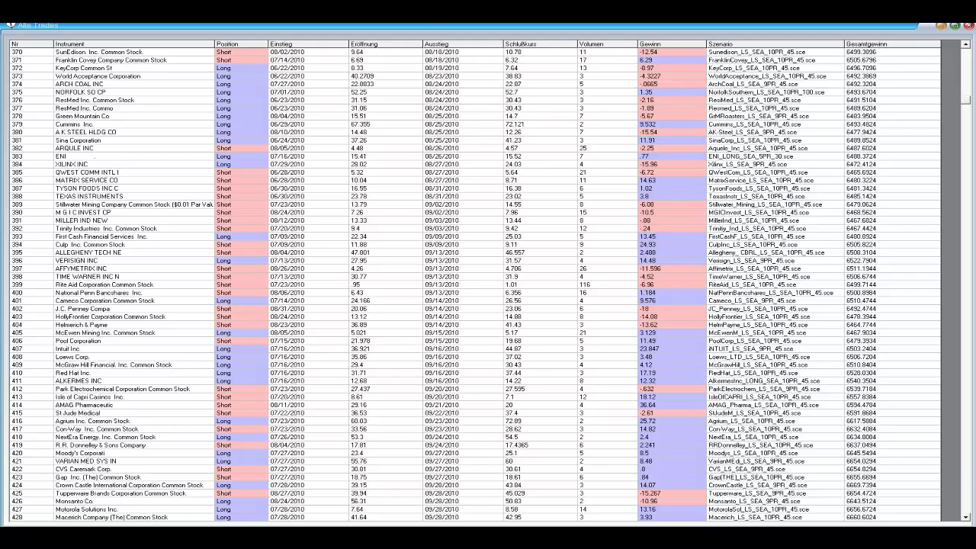
pyautogui.scroll(-20, 967, 95)
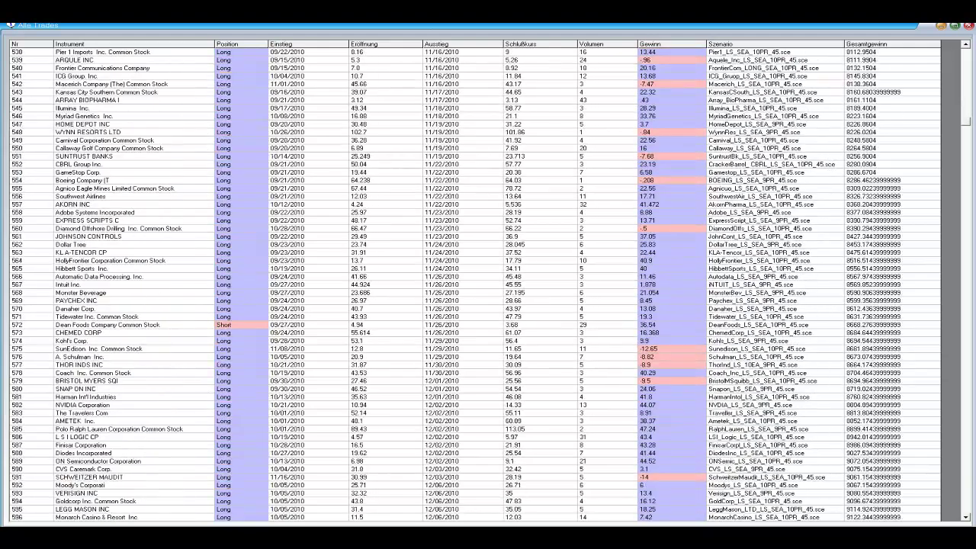
pyautogui.scroll(-13, 967, 96)
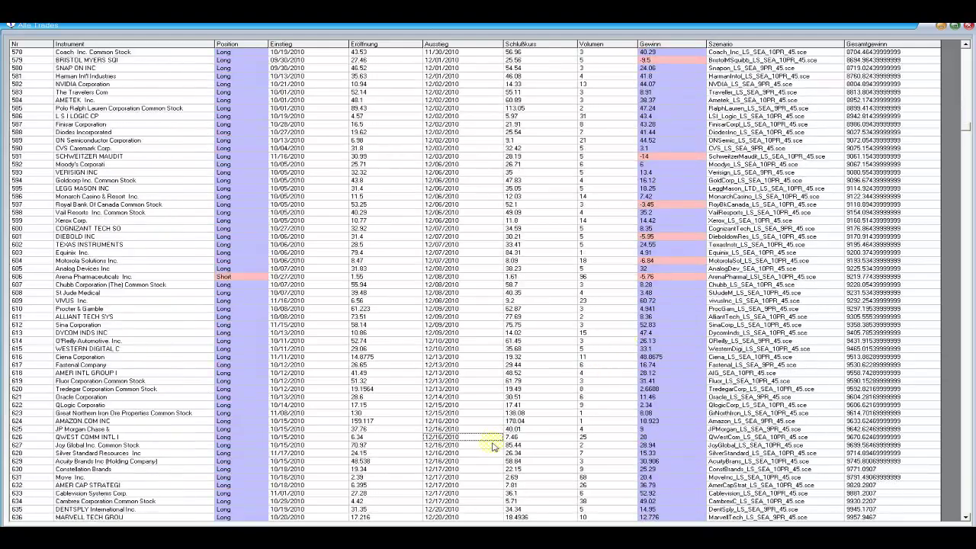
pyautogui.click(477, 502)
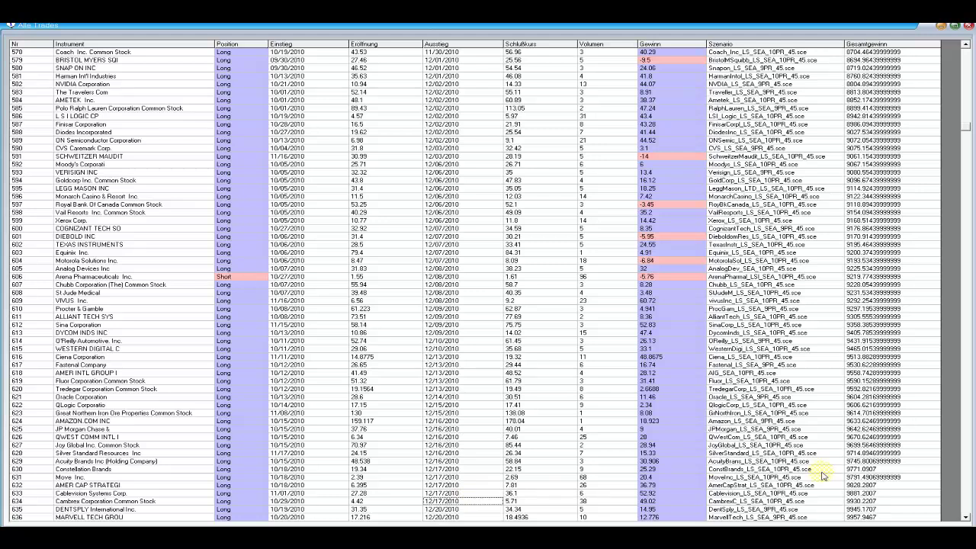
pyautogui.click(967, 465)
pyautogui.click(452, 461)
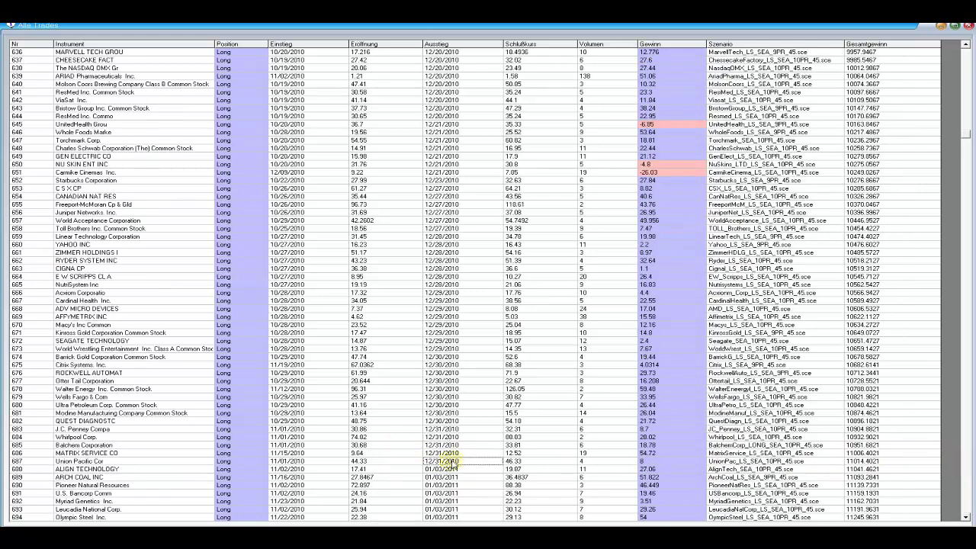
pyautogui.click(853, 462)
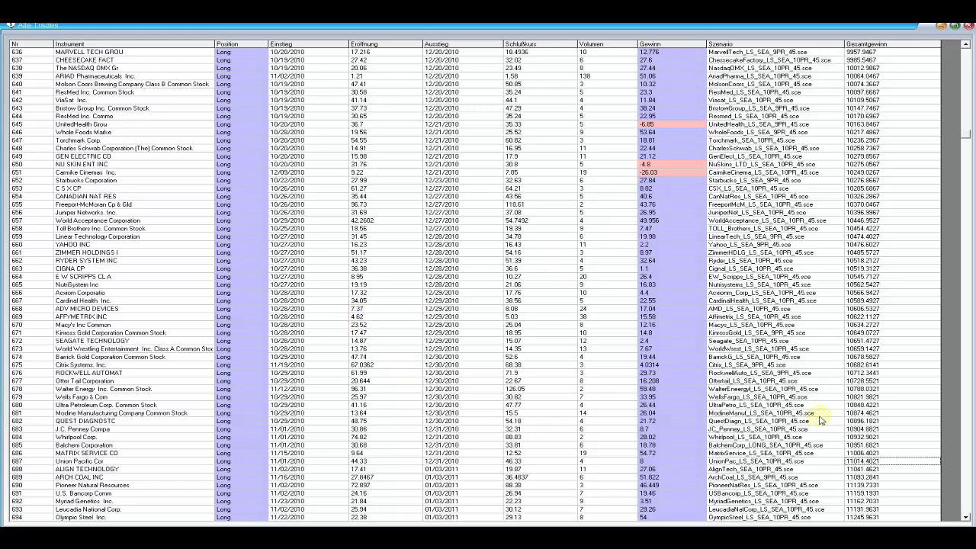
# Step: Go through the 2011 trades to the change of year and examine the exits at the start of January 2012
pyautogui.click(967, 468)
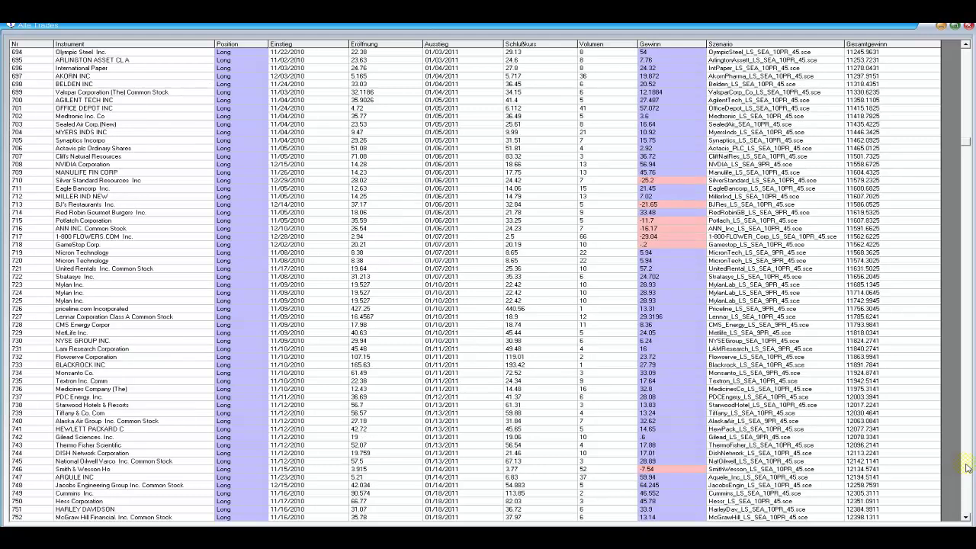
pyautogui.click(967, 469)
pyautogui.click(967, 469)
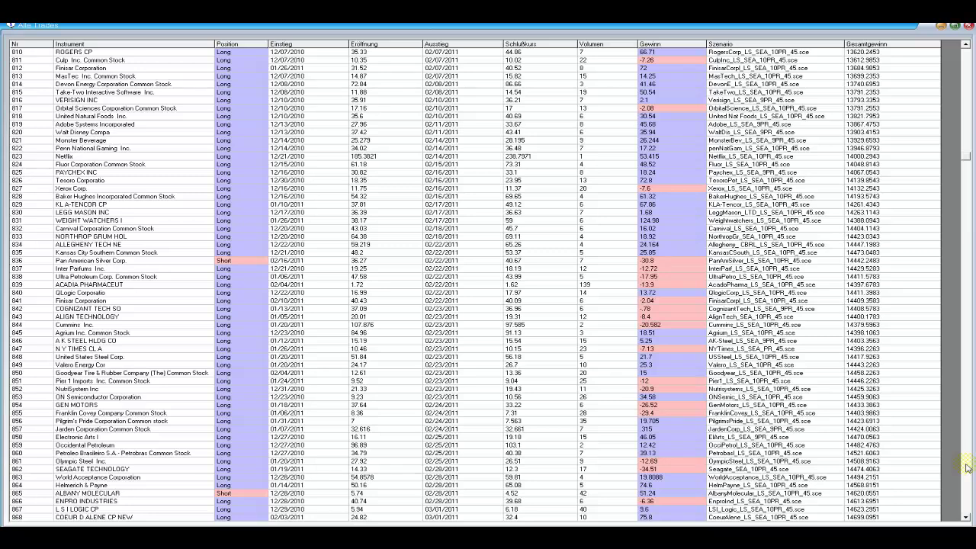
pyautogui.click(967, 468)
pyautogui.click(967, 469)
pyautogui.click(967, 468)
pyautogui.click(967, 468)
pyautogui.click(968, 469)
pyautogui.click(967, 468)
pyautogui.click(967, 468)
pyautogui.click(968, 468)
pyautogui.click(967, 468)
pyautogui.click(967, 468)
pyautogui.click(967, 469)
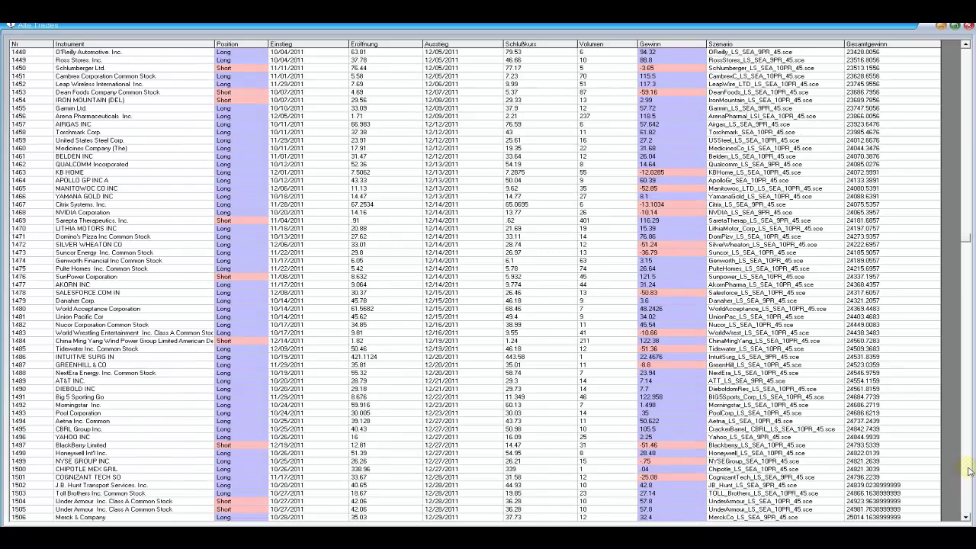
pyautogui.click(968, 468)
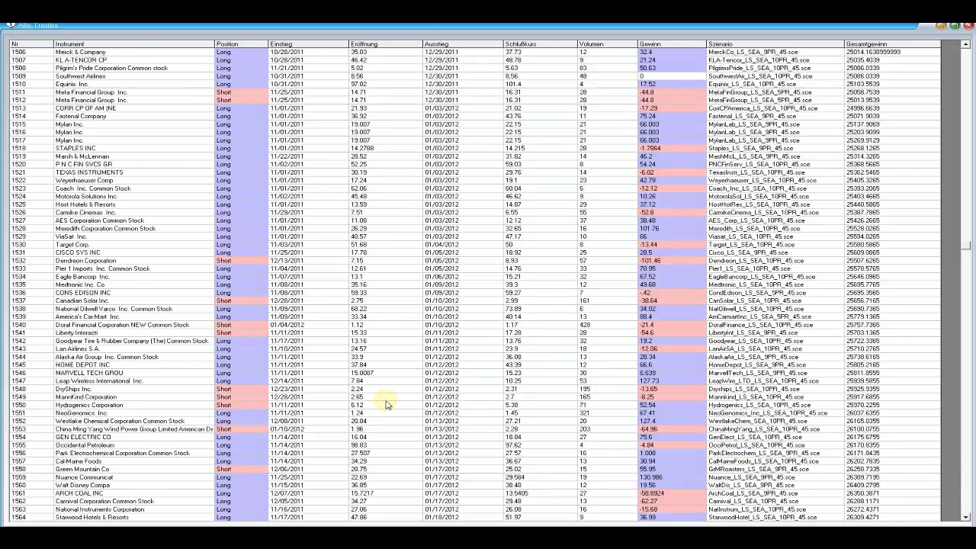
pyautogui.click(439, 100)
# Step: Go through the 2012 trades to the last exits of December 2012 and check the accumulated total profit
pyautogui.click(963, 478)
pyautogui.click(964, 481)
pyautogui.click(964, 483)
pyautogui.click(965, 485)
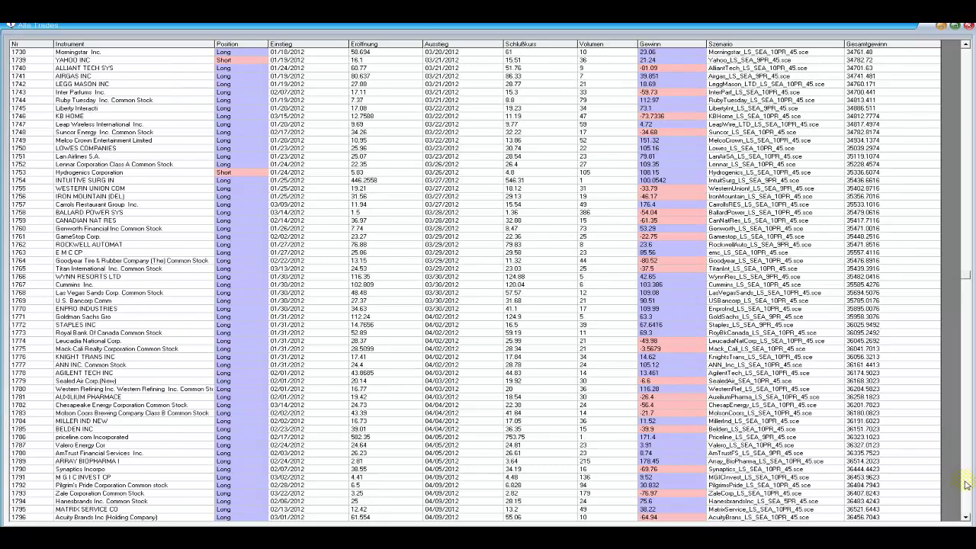
pyautogui.click(966, 486)
pyautogui.click(968, 487)
pyautogui.click(968, 487)
pyautogui.click(970, 488)
pyautogui.click(972, 489)
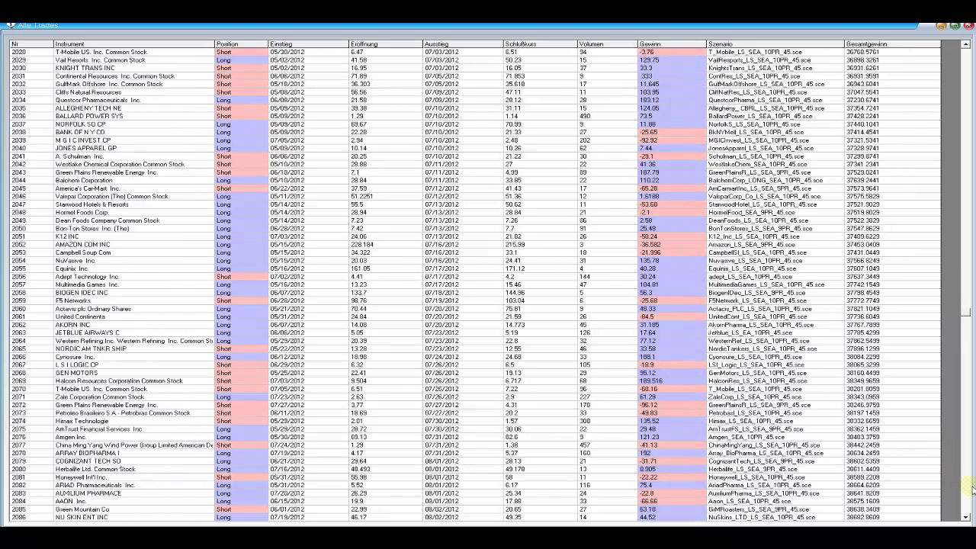
pyautogui.click(971, 478)
pyautogui.click(969, 478)
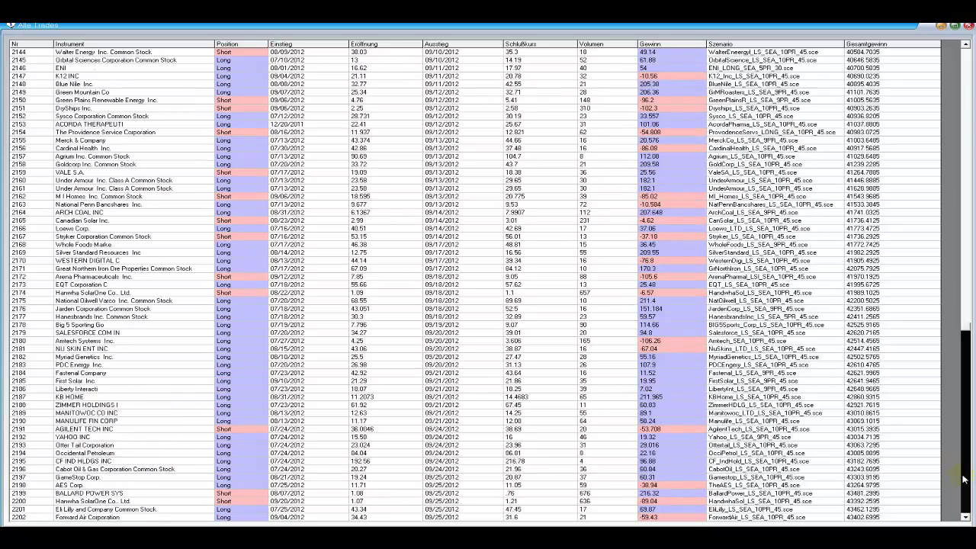
pyautogui.click(968, 478)
pyautogui.click(966, 478)
pyautogui.click(965, 479)
pyautogui.click(965, 478)
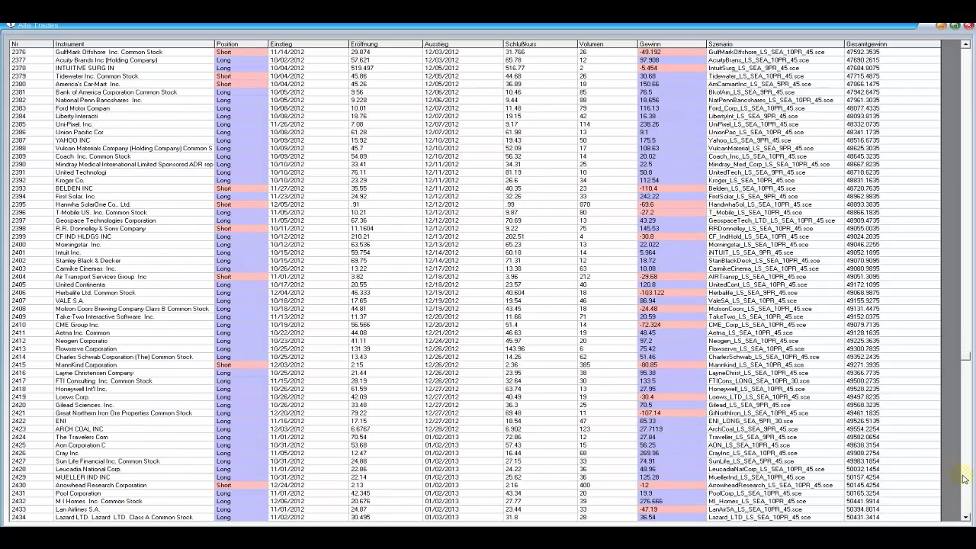
pyautogui.click(820, 432)
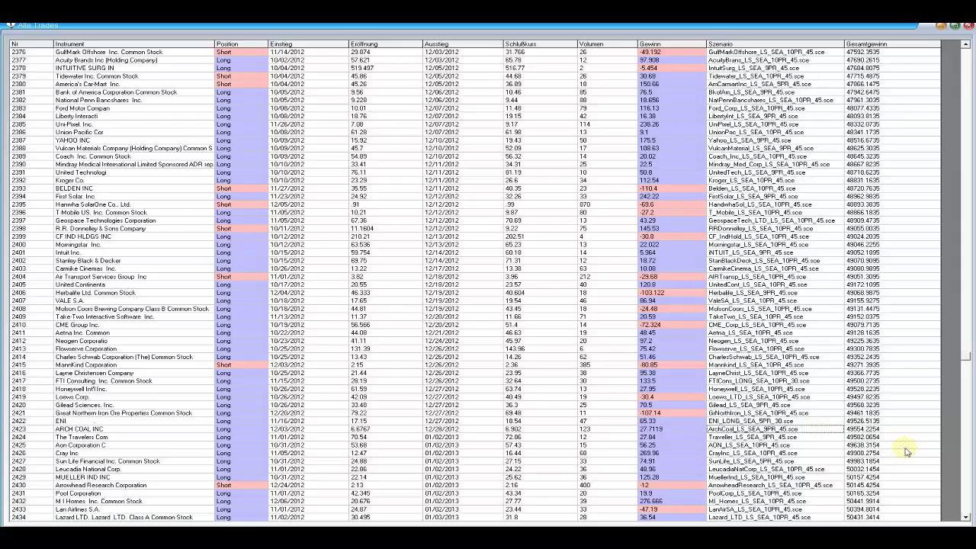
# Step: Find the last trade closed on 12/31/2013, then close the trade list and return to the scenario scanner
pyautogui.moveTo(965, 360); pyautogui.dragTo(966, 461)
pyautogui.click(450, 445)
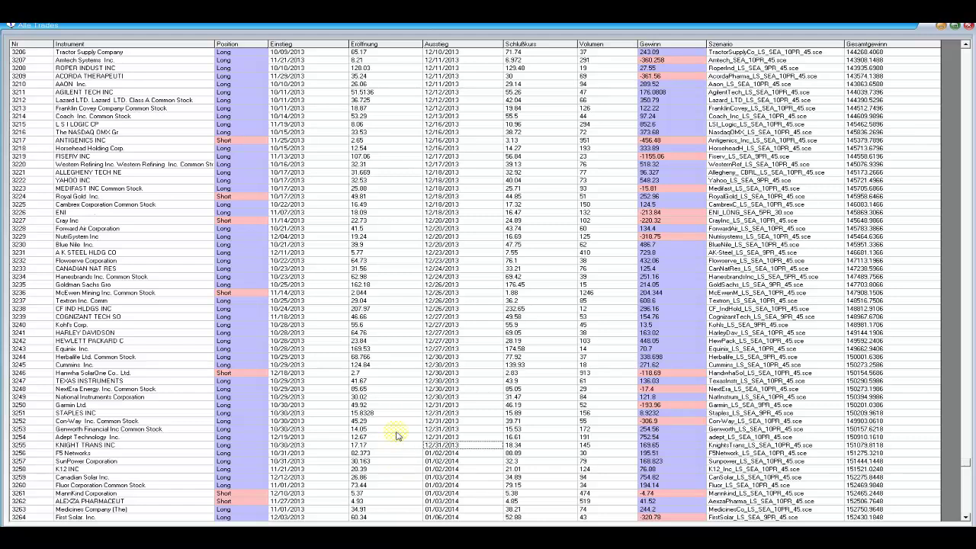
pyautogui.hotkey('alt', 'F4')
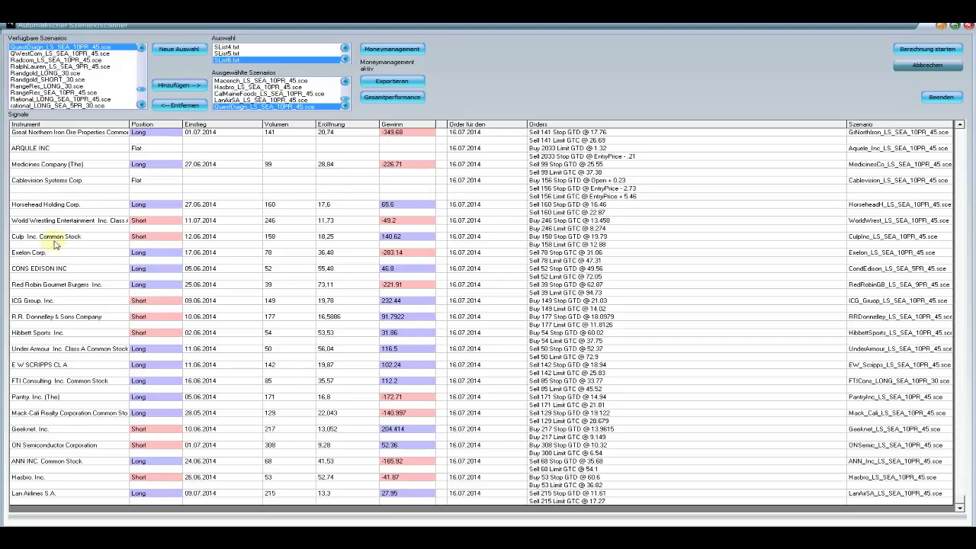
# Step: Open the Exelon Corp. scenario from the signals list in trading system mode
pyautogui.moveTo(89, 255)
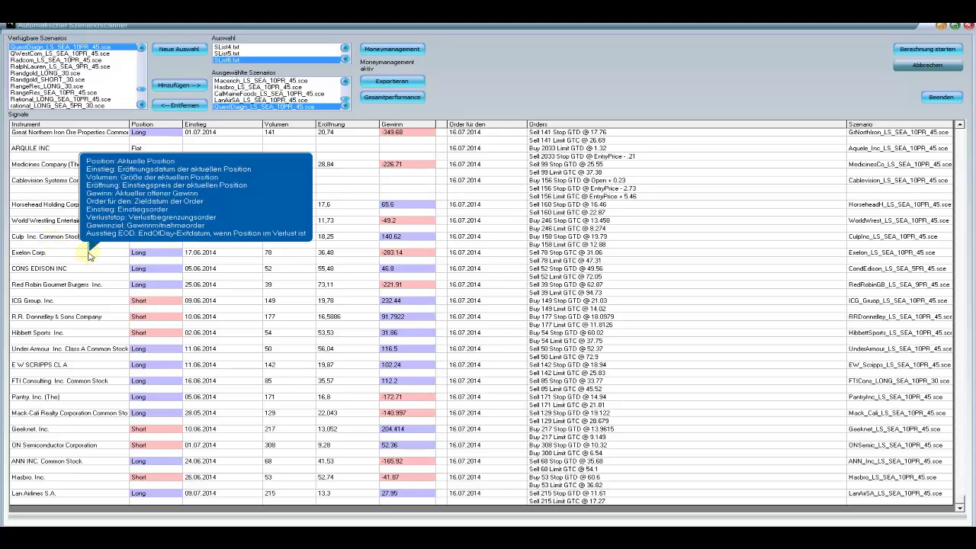
pyautogui.click(95, 256)
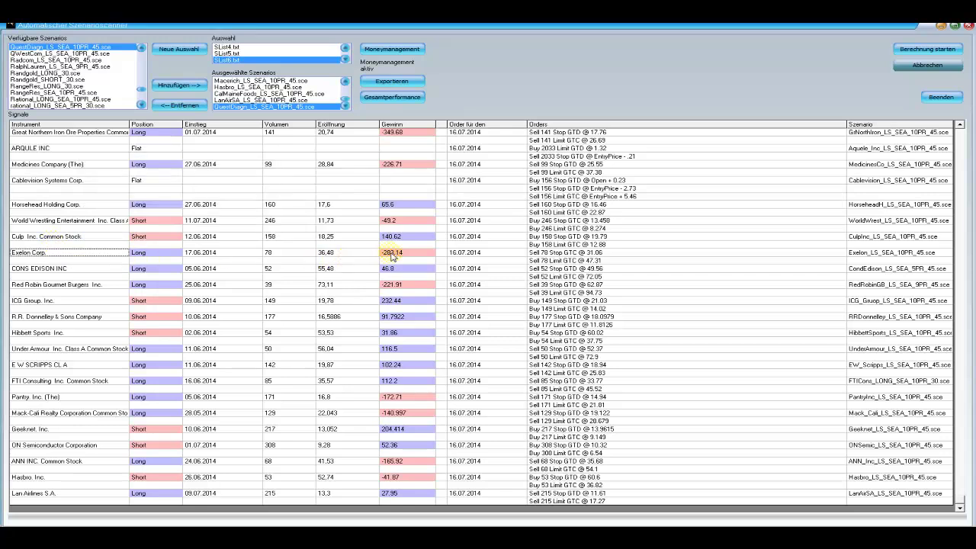
pyautogui.doubleClick(53, 256)
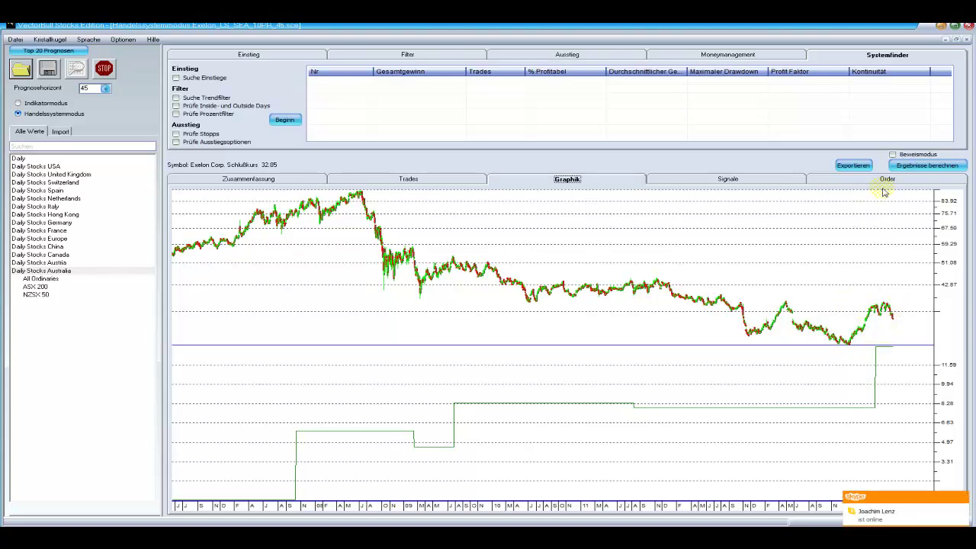
# Step: Recalculate the Exelon results with Beweismodus enabled, after reviewing the exit and money management settings
pyautogui.click(894, 155)
pyautogui.click(603, 59)
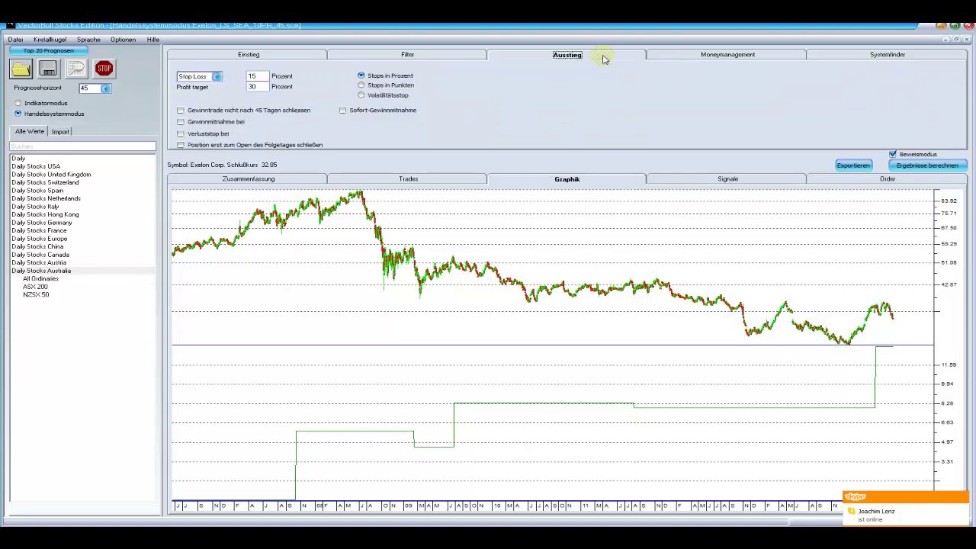
pyautogui.click(709, 57)
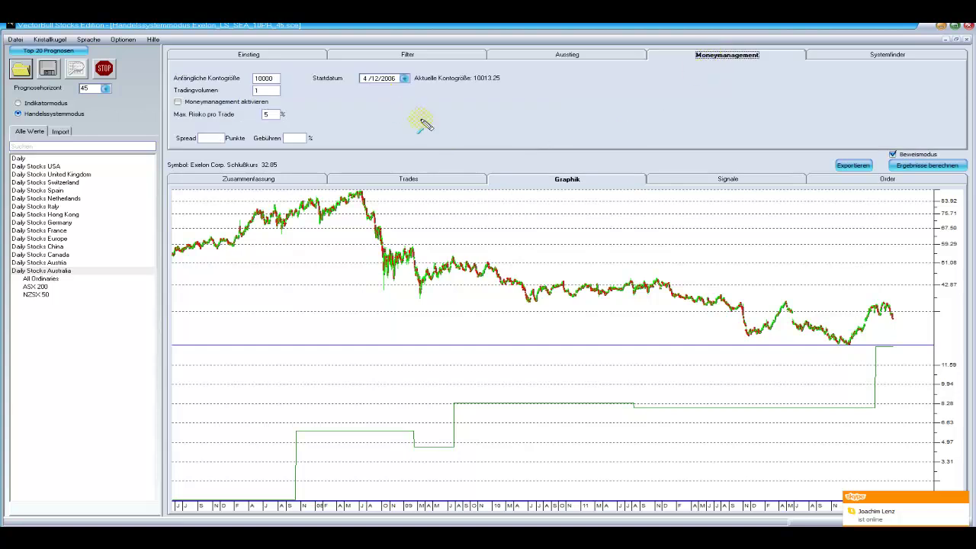
pyautogui.moveTo(419, 118); pyautogui.dragTo(396, 87)
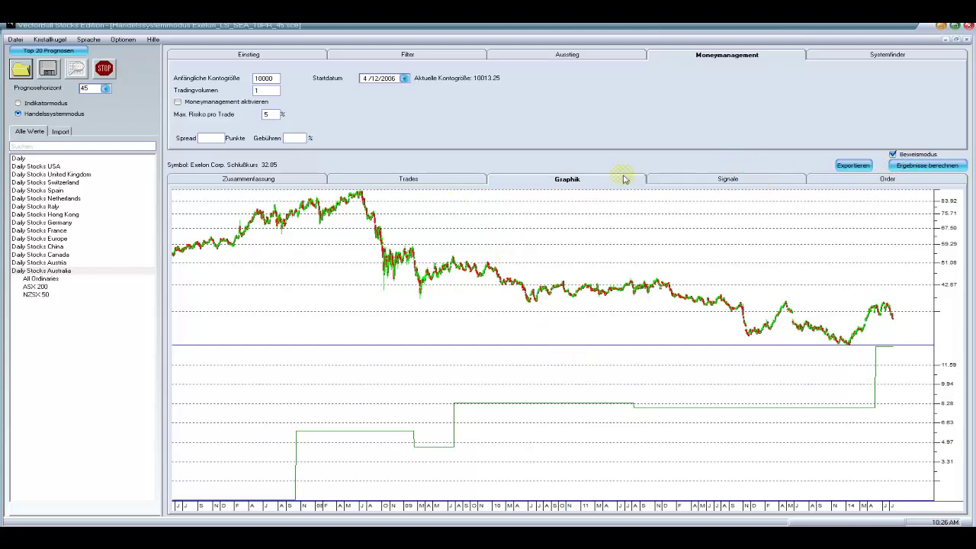
pyautogui.click(907, 166)
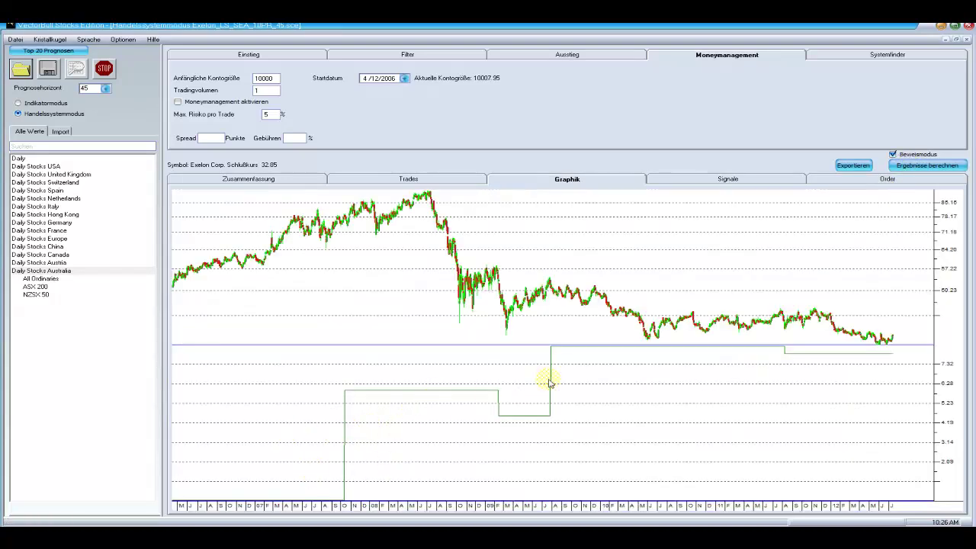
# Step: Show the summary of the Beweismodus results and examine the profit factor and percent profitable
pyautogui.click(257, 183)
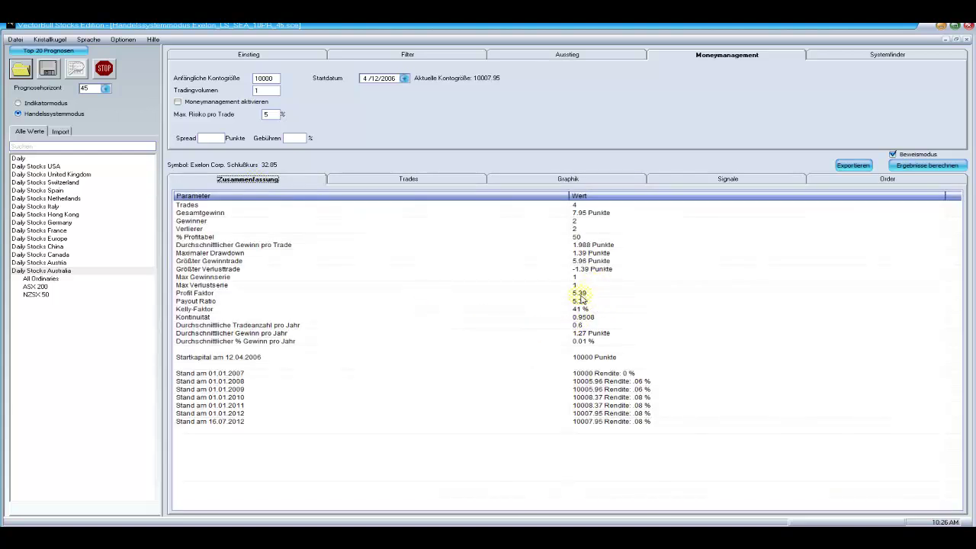
pyautogui.moveTo(591, 290); pyautogui.dragTo(640, 289)
pyautogui.moveTo(473, 228); pyautogui.dragTo(566, 237)
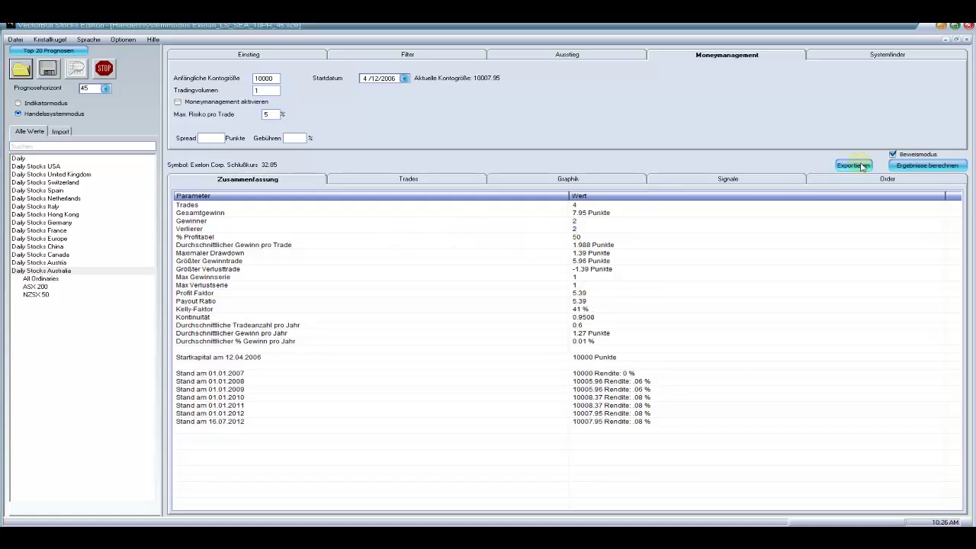
# Step: Disable Beweismodus and recalculate the Exelon results over the full period
pyautogui.click(897, 155)
pyautogui.click(906, 165)
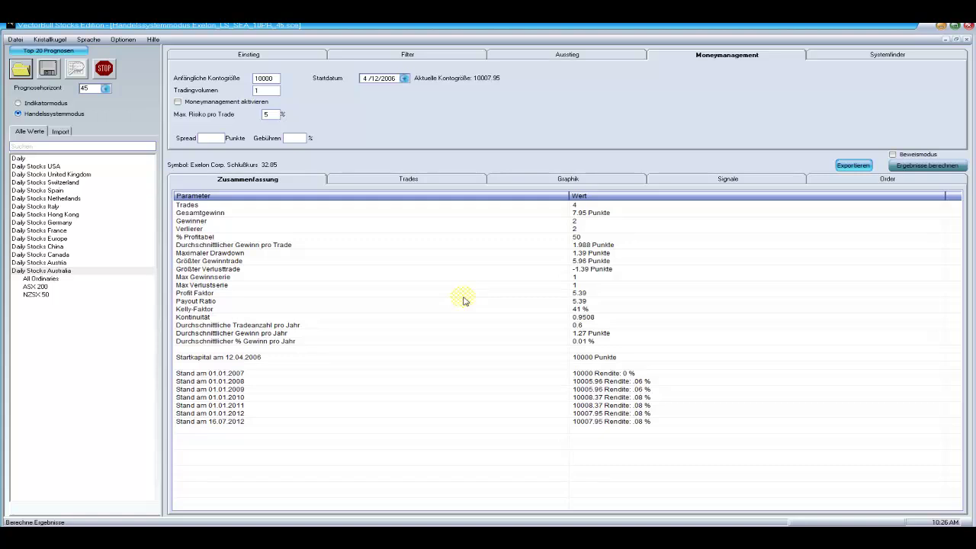
# Step: Check the percent profitable and profit factor in the recalculated summary, and show Exelon's current position and orders
pyautogui.moveTo(632, 228); pyautogui.dragTo(593, 237)
pyautogui.moveTo(632, 284); pyautogui.dragTo(593, 294)
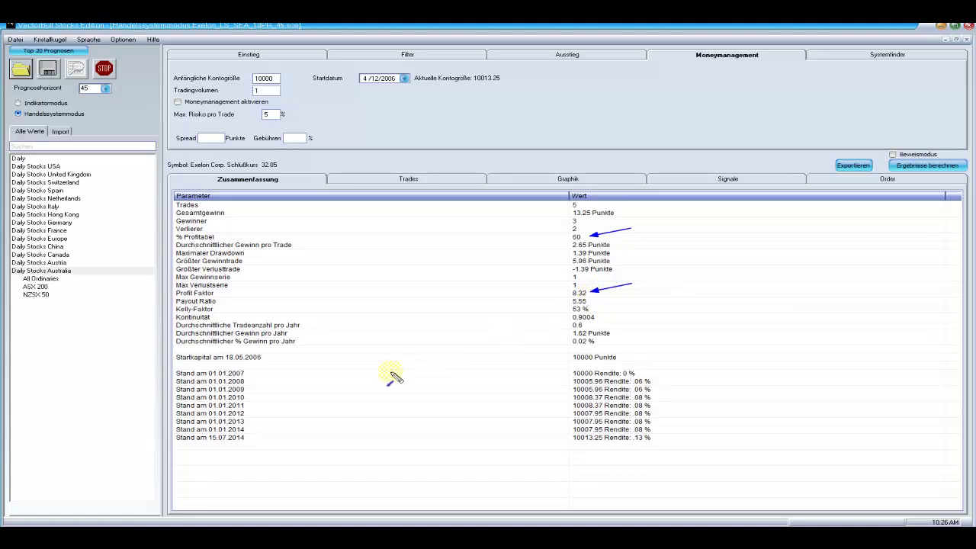
pyautogui.press('Escape')
pyautogui.click(833, 181)
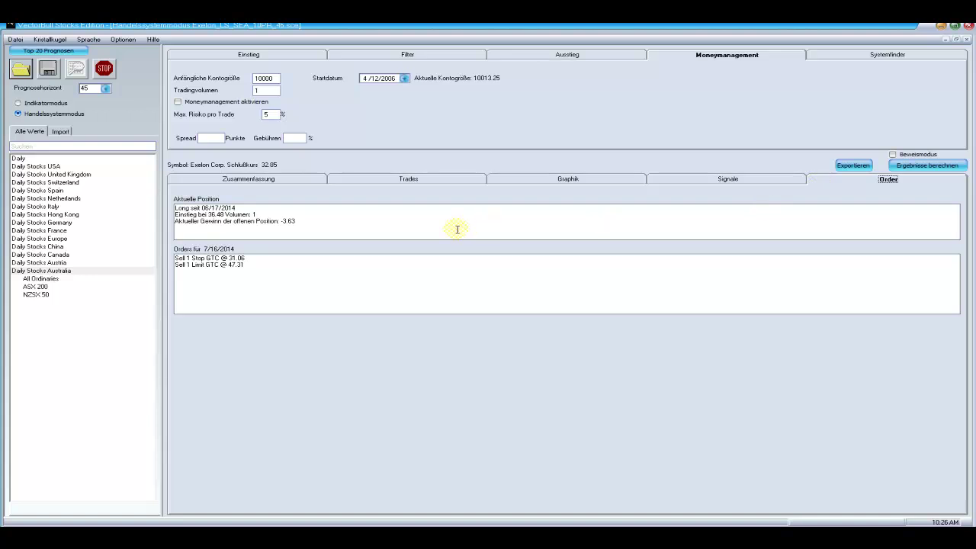
# Step: Check the current profit of Exelon's open position and show the list of its trades
pyautogui.moveTo(363, 218); pyautogui.dragTo(299, 220)
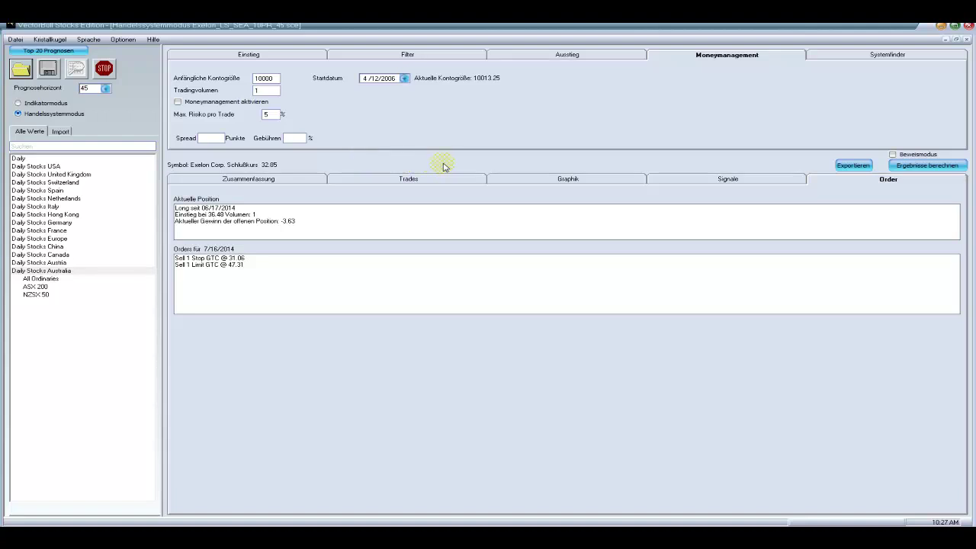
pyautogui.click(382, 183)
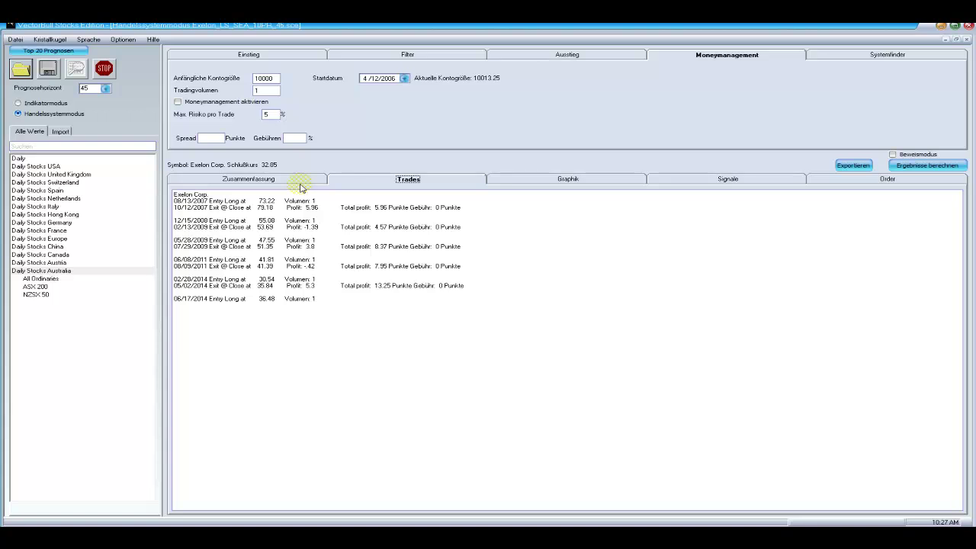
# Step: Switch to Indikatormodus and show the Exelon Corp. chart with its forecast for a horizon of 45
pyautogui.click(17, 104)
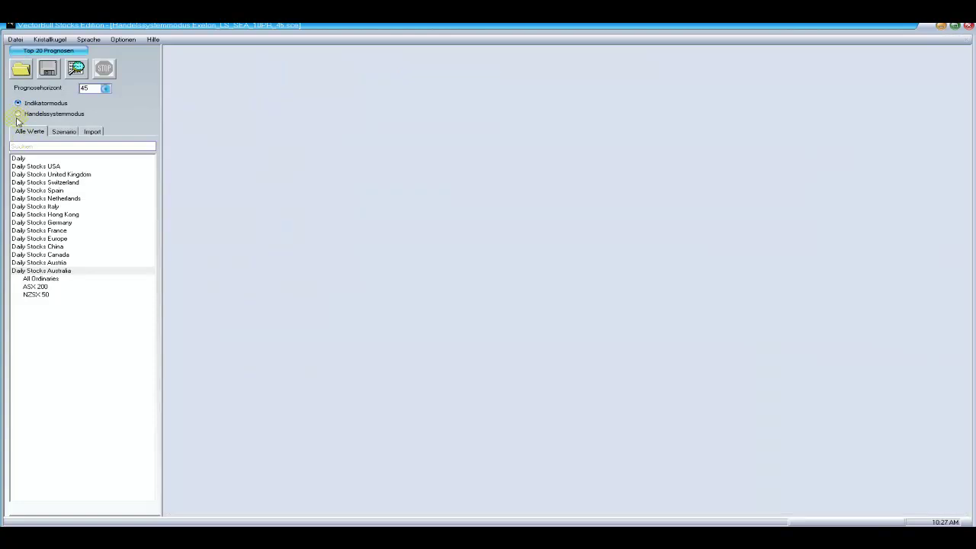
pyautogui.click(18, 115)
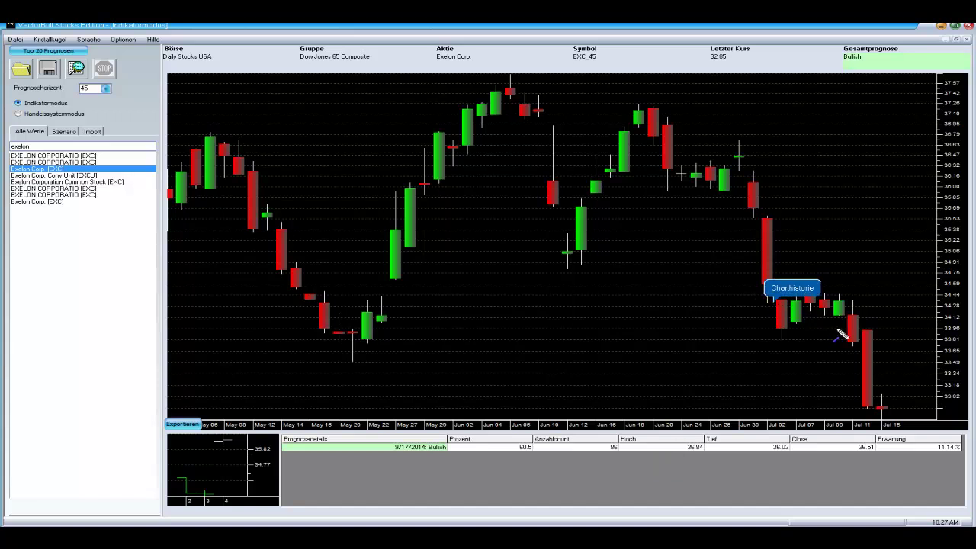
# Step: Examine Exelon's forecast details against the latest candle, including the expected move, pattern count, success percentage and forecast preview
pyautogui.moveTo(802, 317)
pyautogui.mouseDown()
pyautogui.moveTo(767, 200)
pyautogui.moveTo(745, 165)
pyautogui.moveTo(649, 109)
pyautogui.moveTo(580, 265)
pyautogui.moveTo(506, 105)
pyautogui.moveTo(416, 221)
pyautogui.mouseUp()
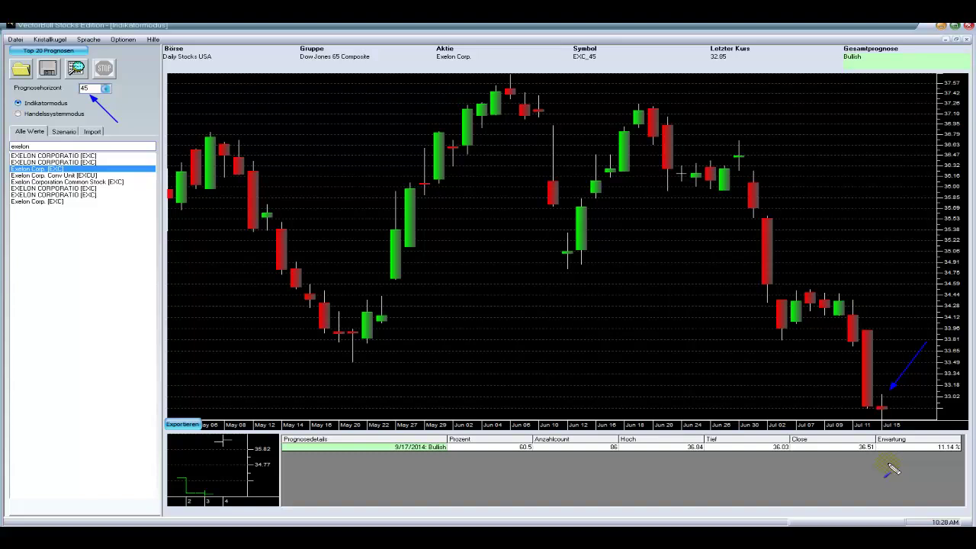
pyautogui.moveTo(888, 463); pyautogui.dragTo(932, 448)
pyautogui.moveTo(556, 469); pyautogui.dragTo(605, 448)
pyautogui.moveTo(504, 466); pyautogui.dragTo(520, 455)
pyautogui.press('Escape')
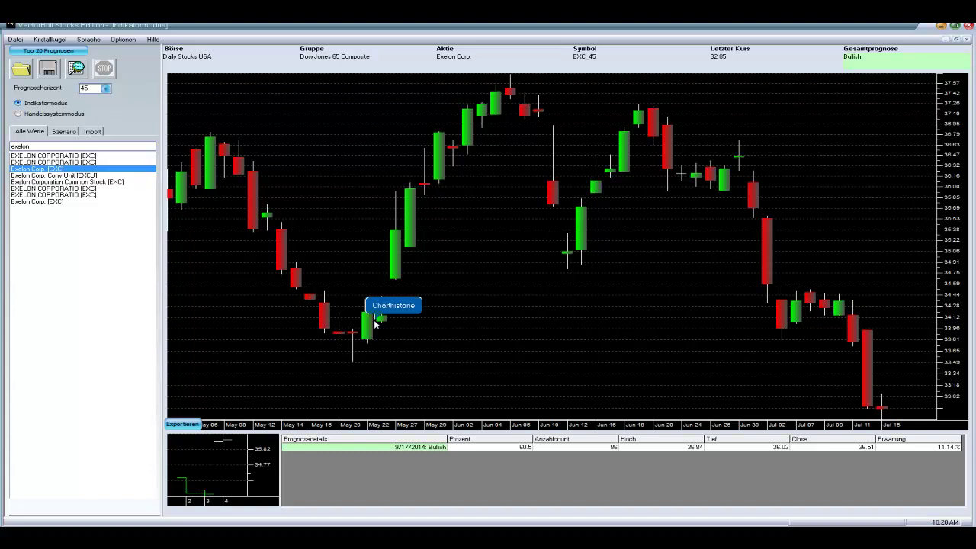
pyautogui.click(390, 372)
pyautogui.click(421, 369)
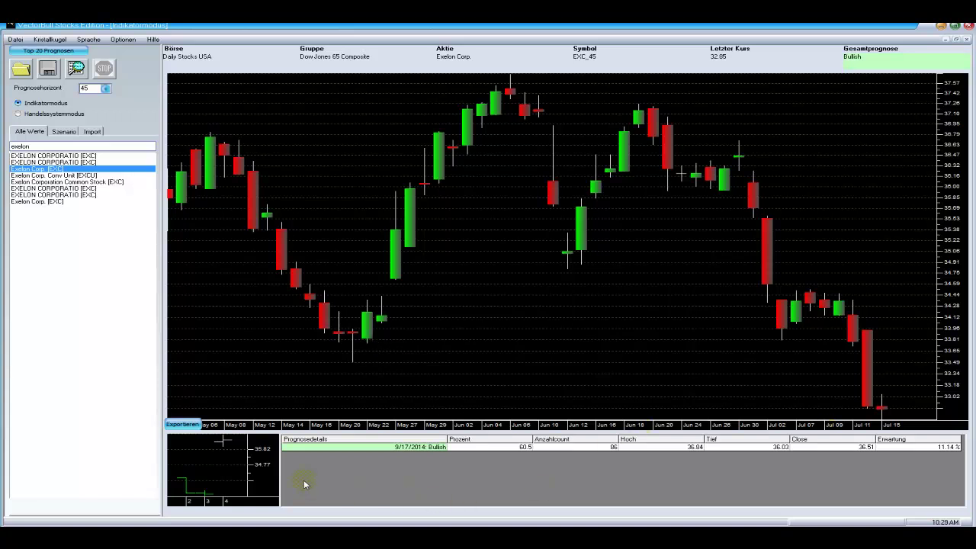
pyautogui.moveTo(303, 465)
pyautogui.mouseDown()
pyautogui.moveTo(249, 467)
pyautogui.moveTo(224, 482)
pyautogui.moveTo(225, 514)
pyautogui.moveTo(200, 492)
pyautogui.moveTo(198, 456)
pyautogui.moveTo(217, 441)
pyautogui.mouseUp()
pyautogui.press('Escape')
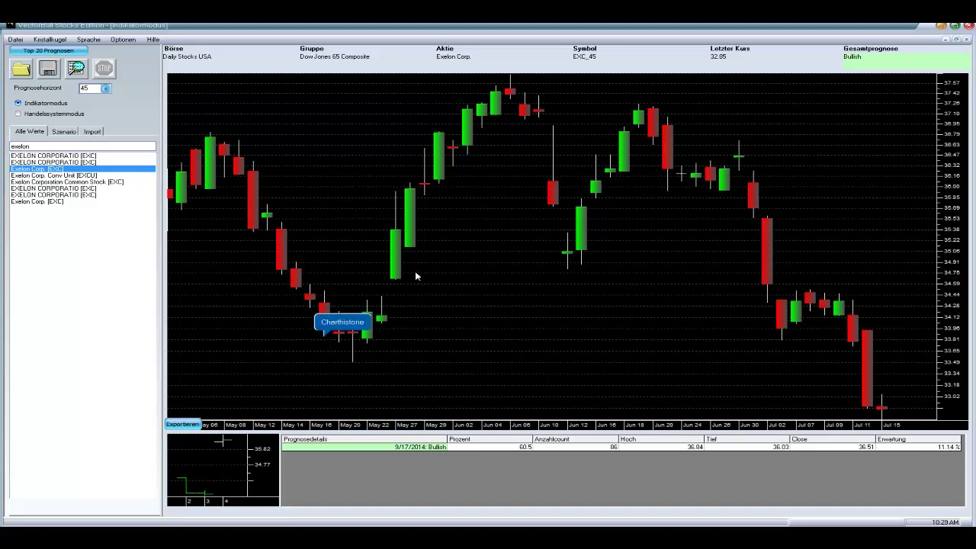
pyautogui.click(407, 365)
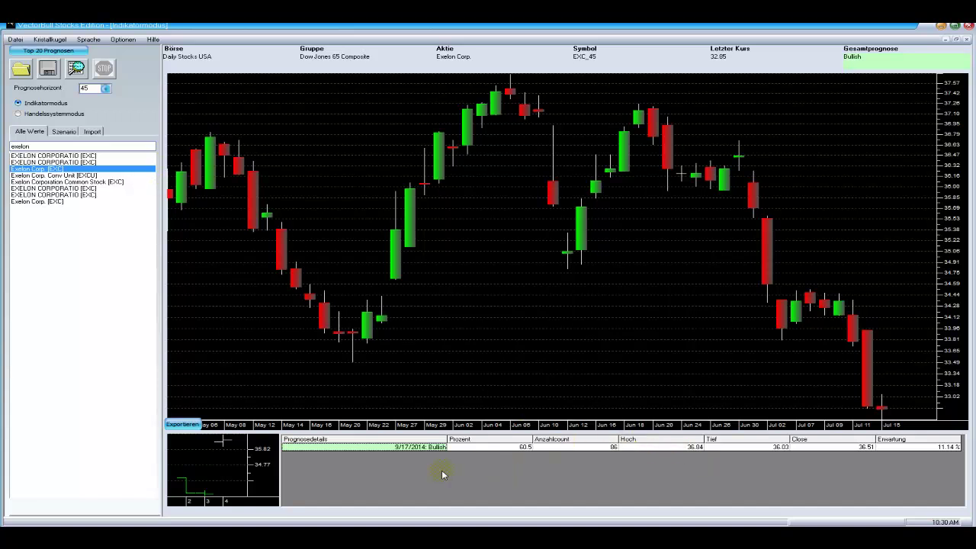
pyautogui.moveTo(442, 473)
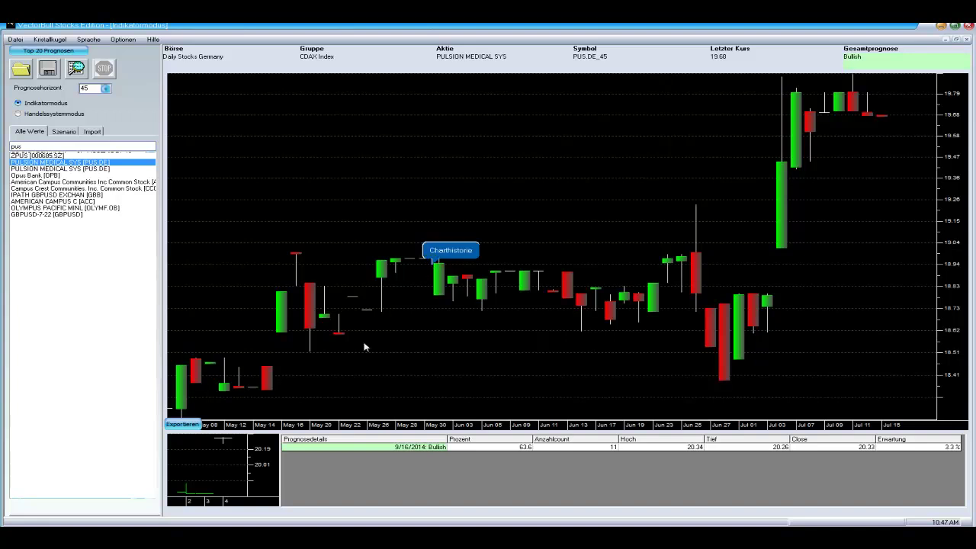
# Step: Examine the flat late-May candles on the Pulsion Medical Sys chart and the expected move in its forecast details
pyautogui.moveTo(327, 239); pyautogui.dragTo(352, 299)
pyautogui.moveTo(345, 369); pyautogui.dragTo(370, 319)
pyautogui.moveTo(405, 228); pyautogui.dragTo(424, 261)
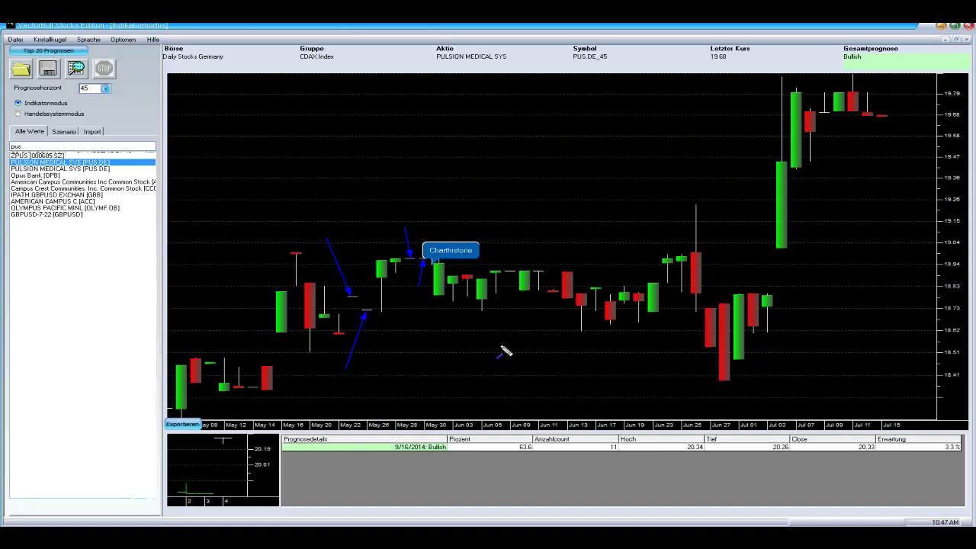
pyautogui.moveTo(793, 477); pyautogui.dragTo(923, 456)
pyautogui.press('Escape')
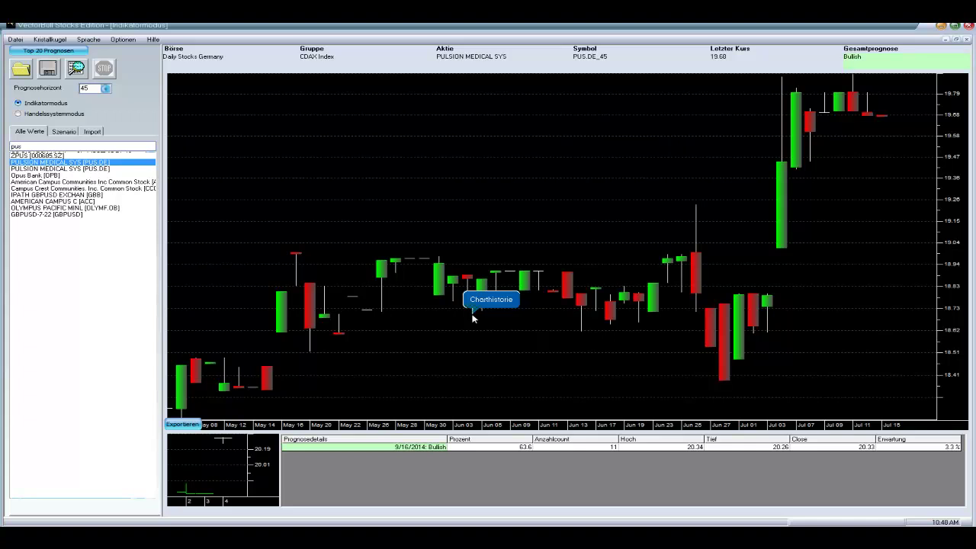
pyautogui.click(405, 461)
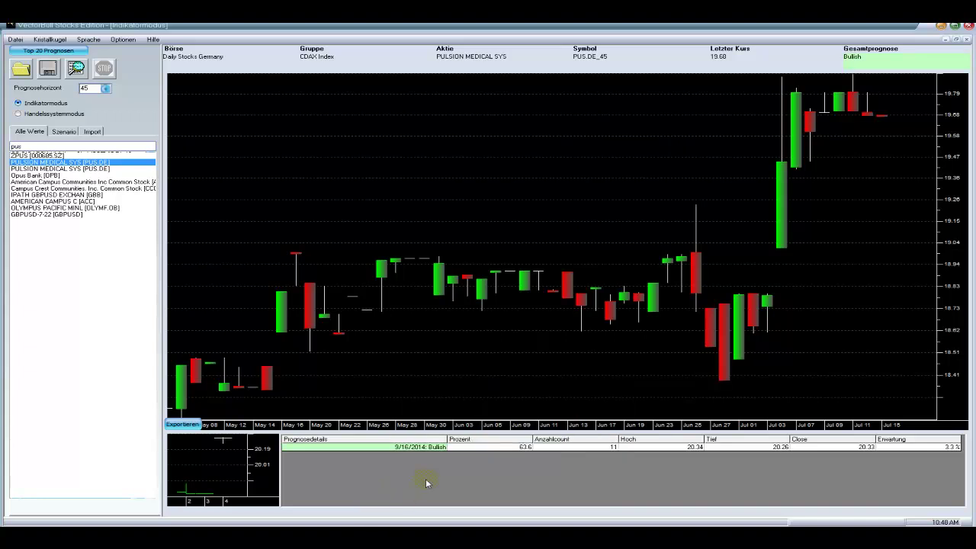
pyautogui.moveTo(384, 467)
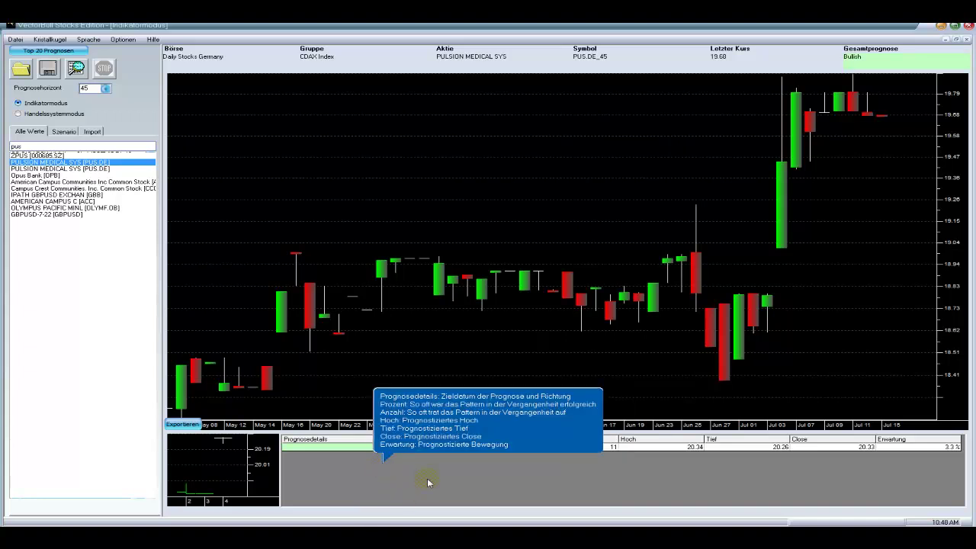
pyautogui.moveTo(432, 290)
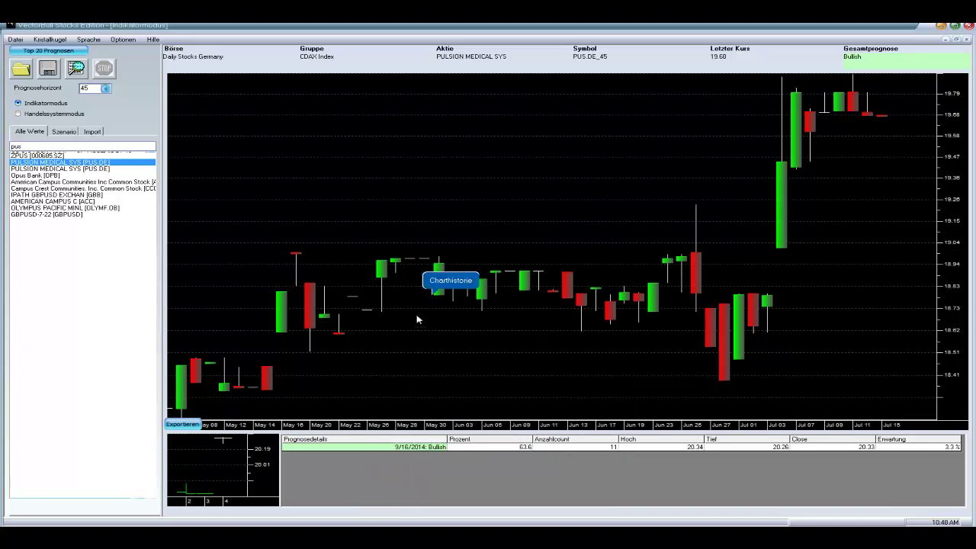
pyautogui.moveTo(429, 452)
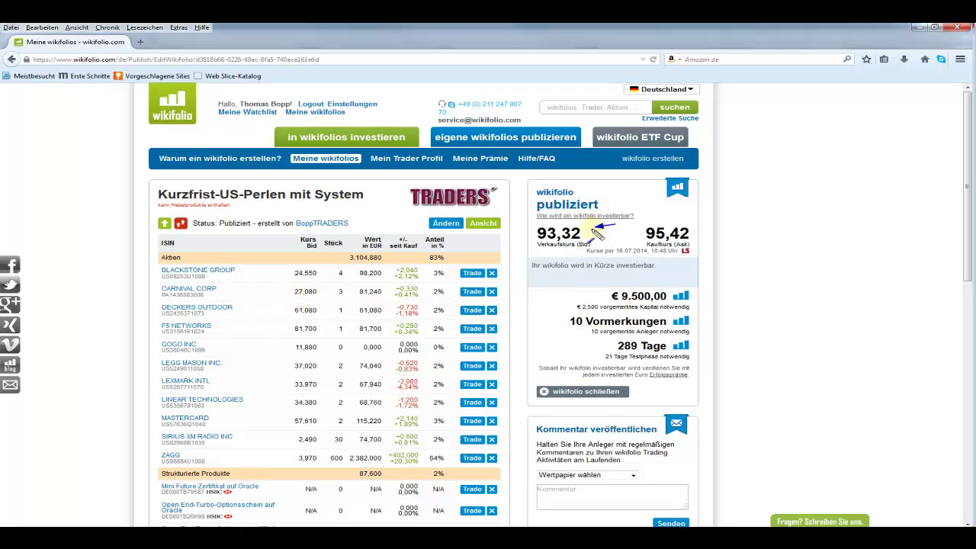
# Step: Compare the bid and ask prices of the wikifolio Kurzfrist-US-Perlen mit System
pyautogui.moveTo(624, 231); pyautogui.dragTo(640, 233)
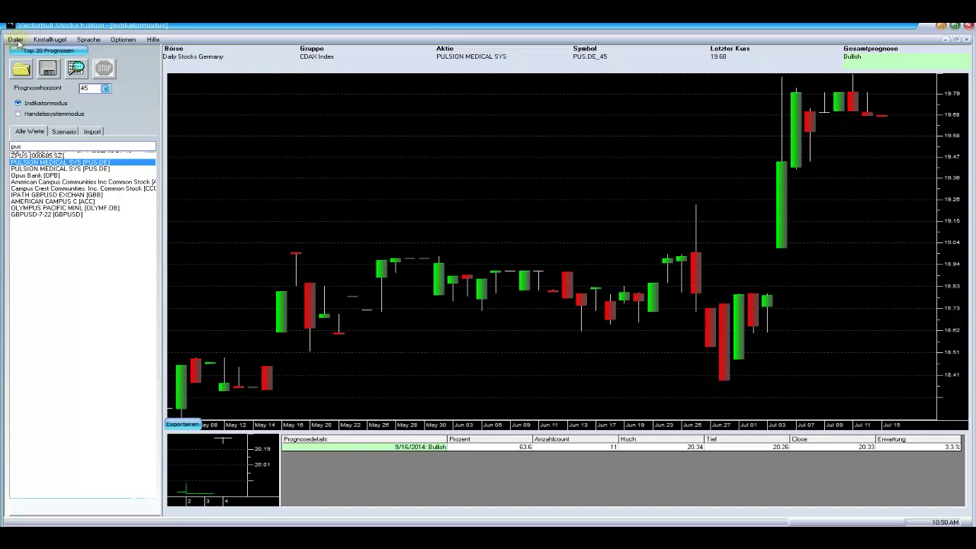
pyautogui.click(17, 41)
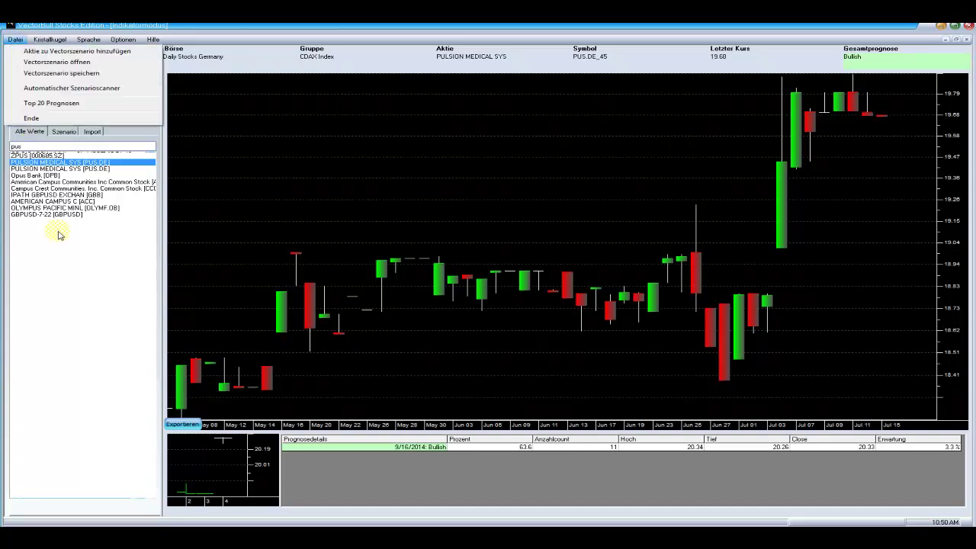
pyautogui.click(75, 311)
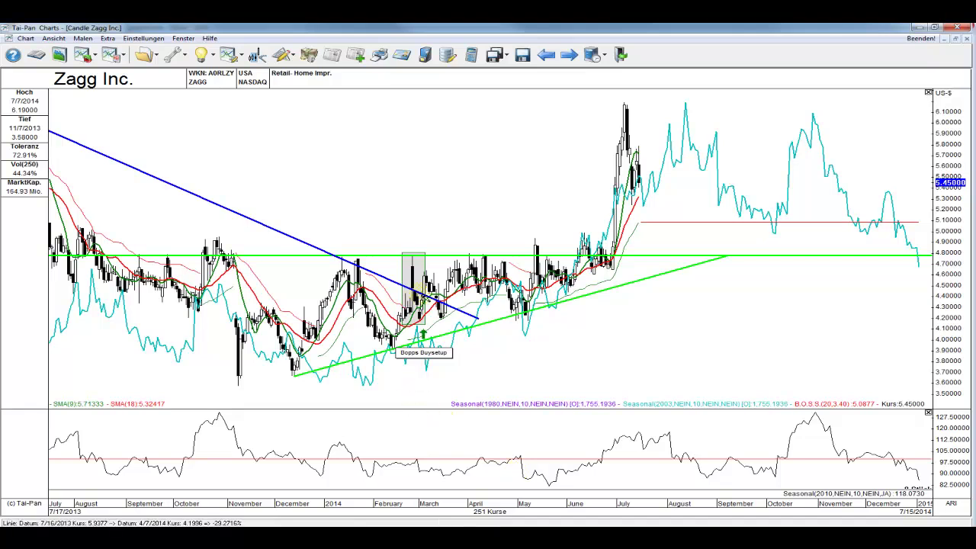
# Step: Point out the horizontal green line, the projected upward move and the July breakout on the Zagg Inc. chart with arrows
pyautogui.click(379, 273)
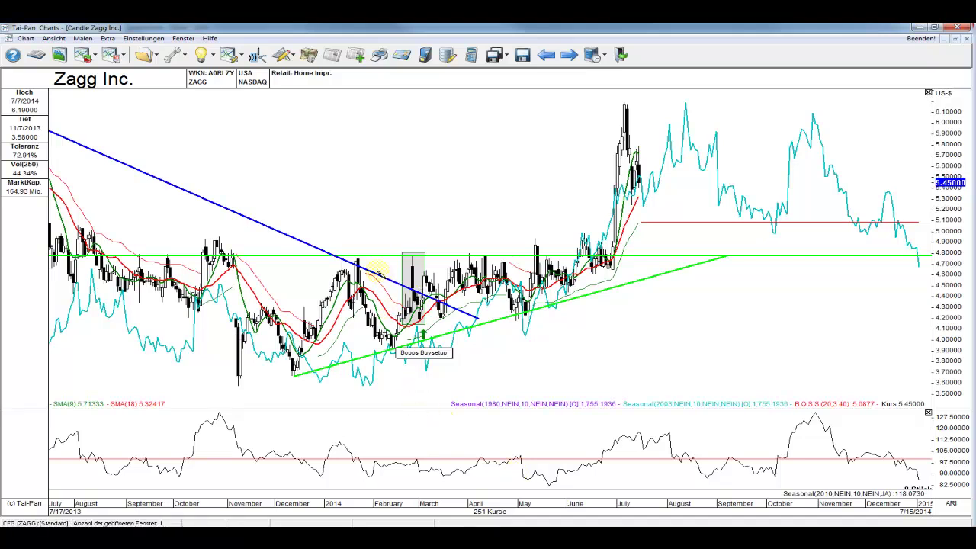
pyautogui.moveTo(416, 220)
pyautogui.mouseDown()
pyautogui.moveTo(420, 260)
pyautogui.moveTo(440, 258)
pyautogui.mouseUp()
pyautogui.click(432, 227)
pyautogui.moveTo(470, 255); pyautogui.dragTo(521, 108)
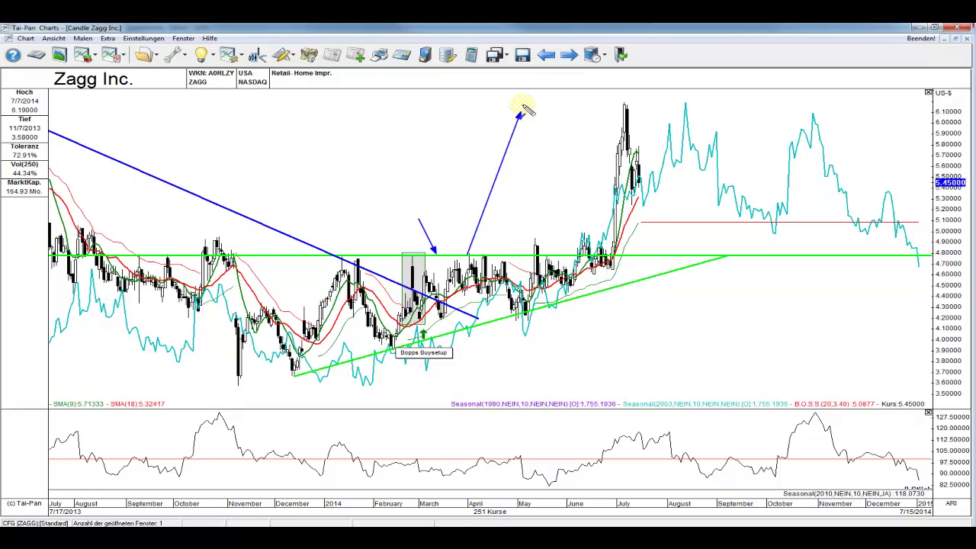
pyautogui.moveTo(602, 254); pyautogui.dragTo(626, 157)
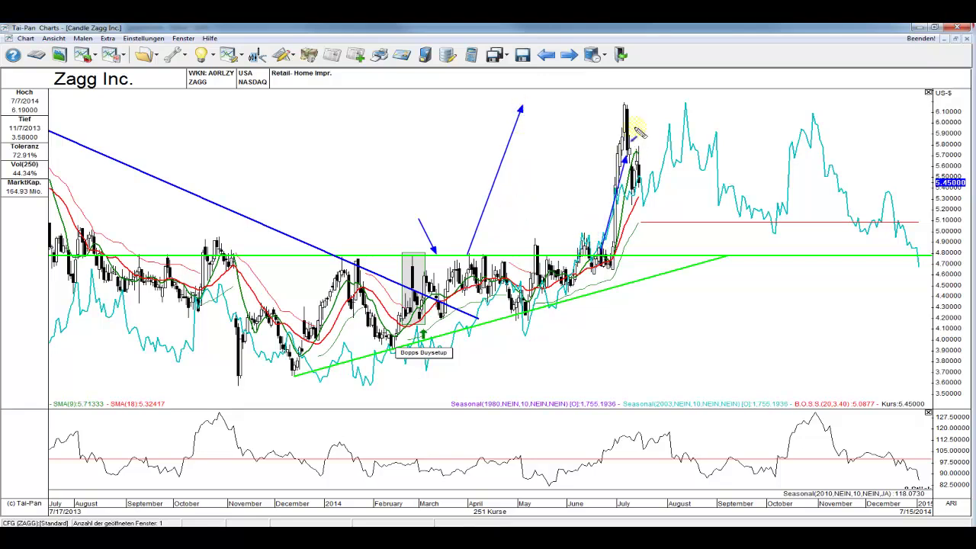
pyautogui.hotkey('ctrl', 'z')
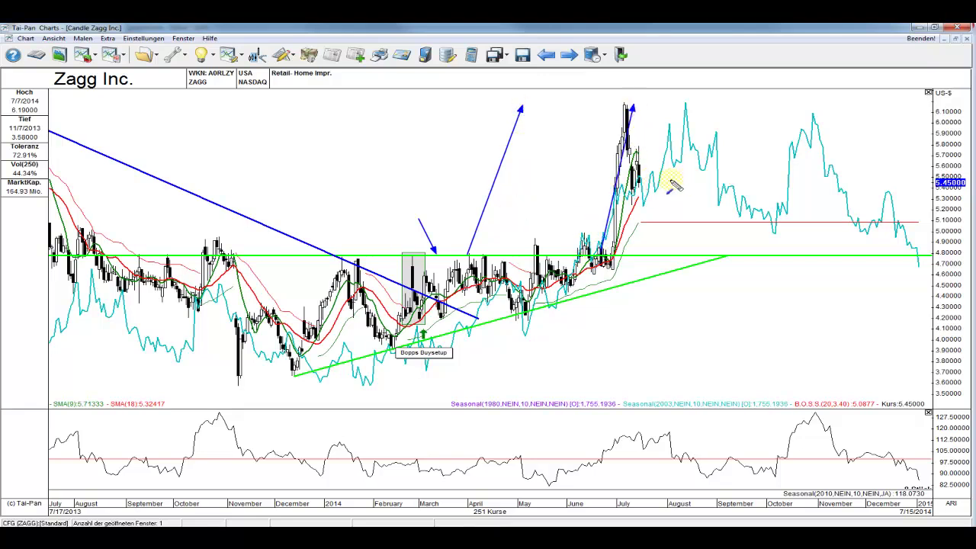
# Step: Extend the Zagg Inc. chart to the five-year price history starting 7/17/2009
pyautogui.click(124, 58)
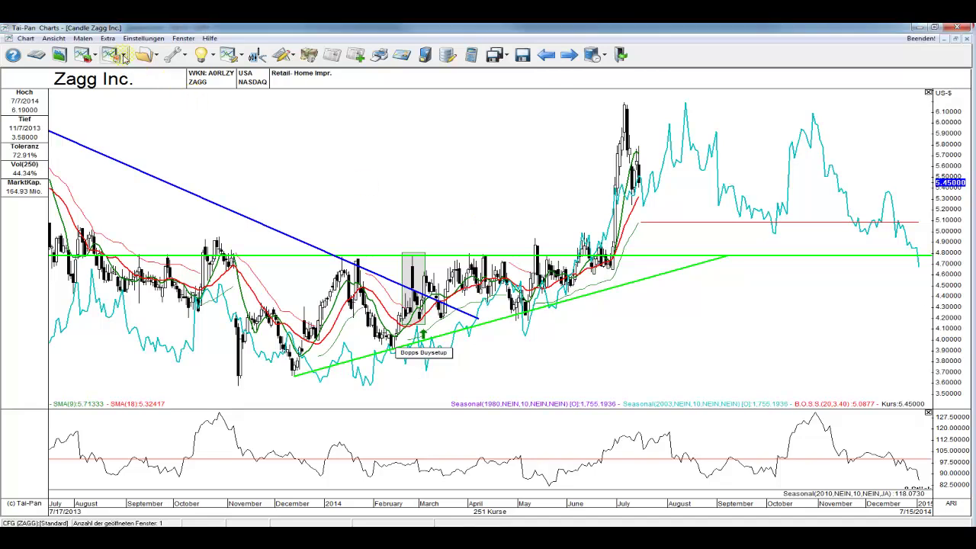
pyautogui.click(132, 126)
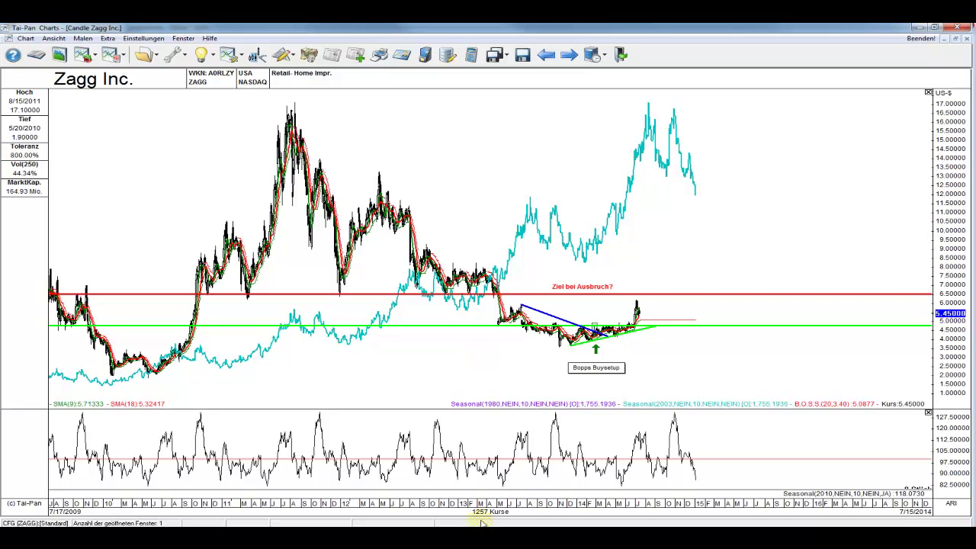
# Step: Switch to VectorBull, follow the Automatischer Szenarioscanner calculation and preview the open IB Trader Workstation windows
pyautogui.click(174, 526)
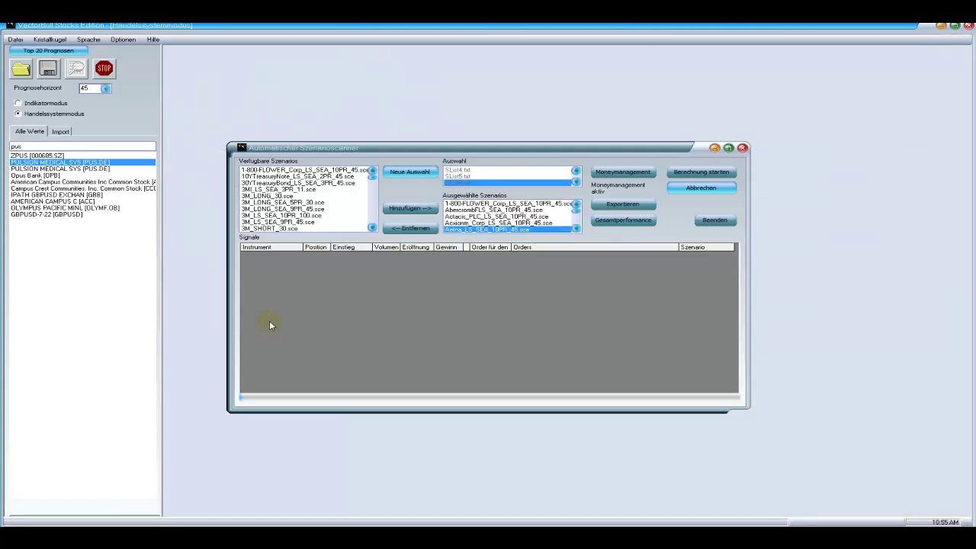
pyautogui.moveTo(270, 320)
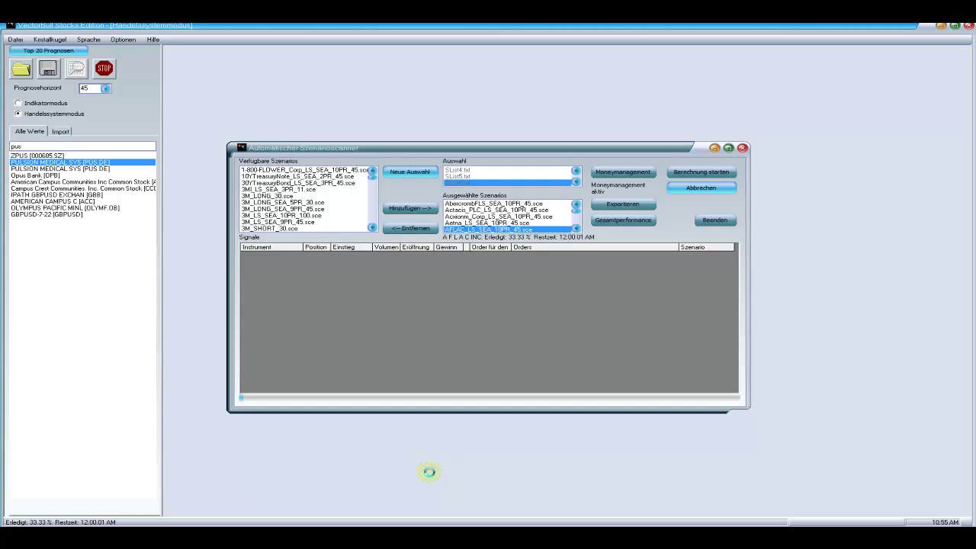
pyautogui.moveTo(449, 538)
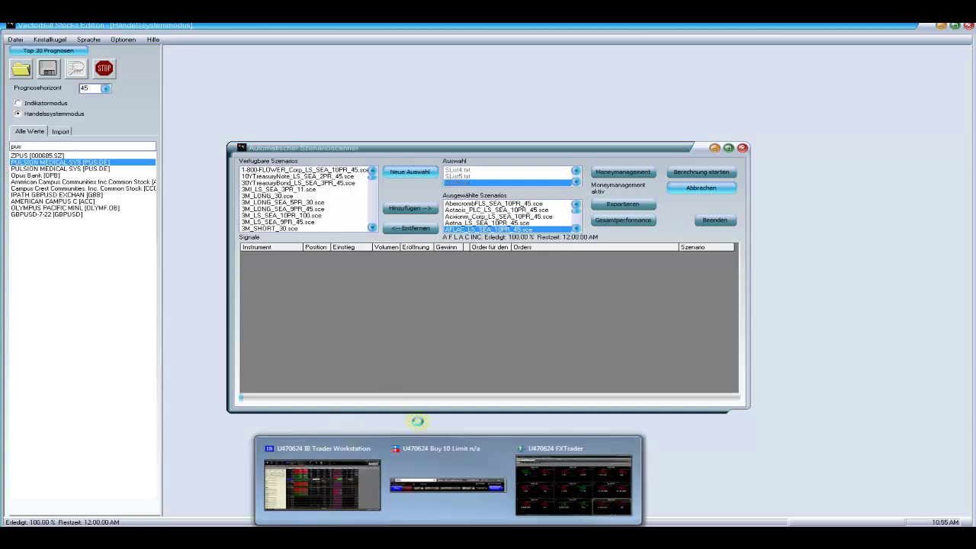